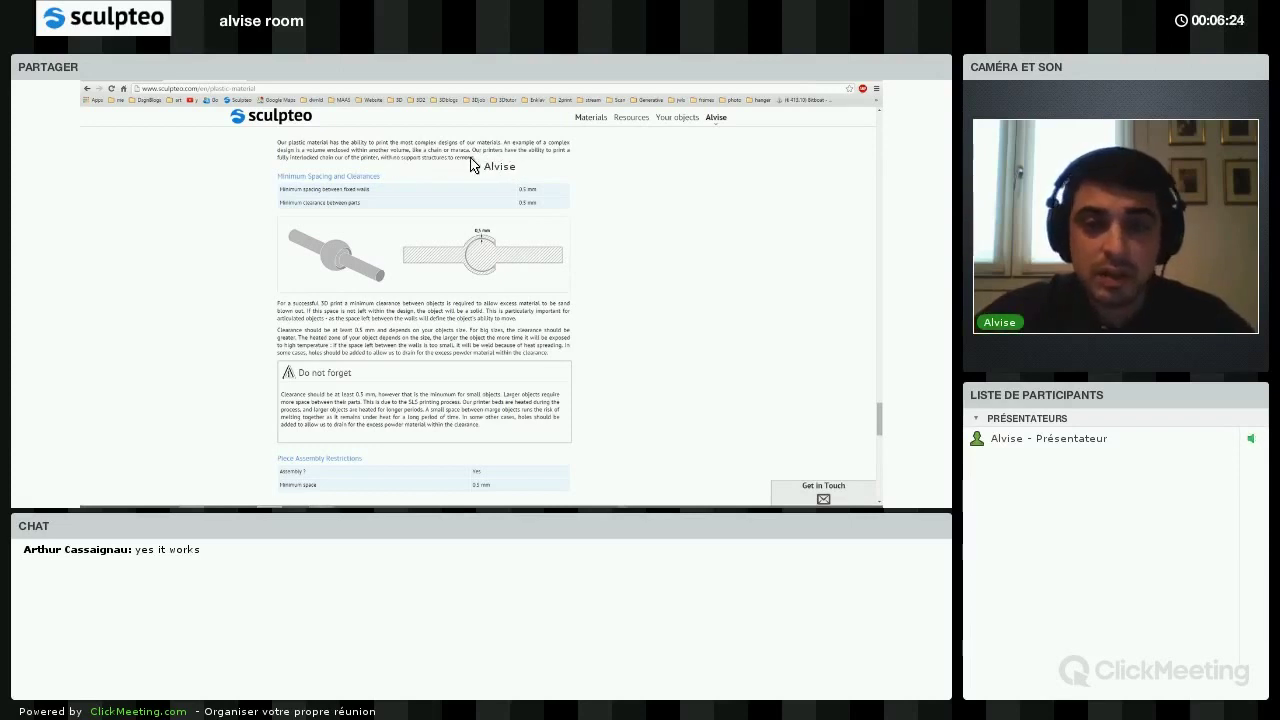
# - Review the plastic guidelines on interlocking parts, and inspect the strap's 3D preview and cutaway view on Sculpteo
pyautogui.moveTo(463, 157); pyautogui.dragTo(418, 150)
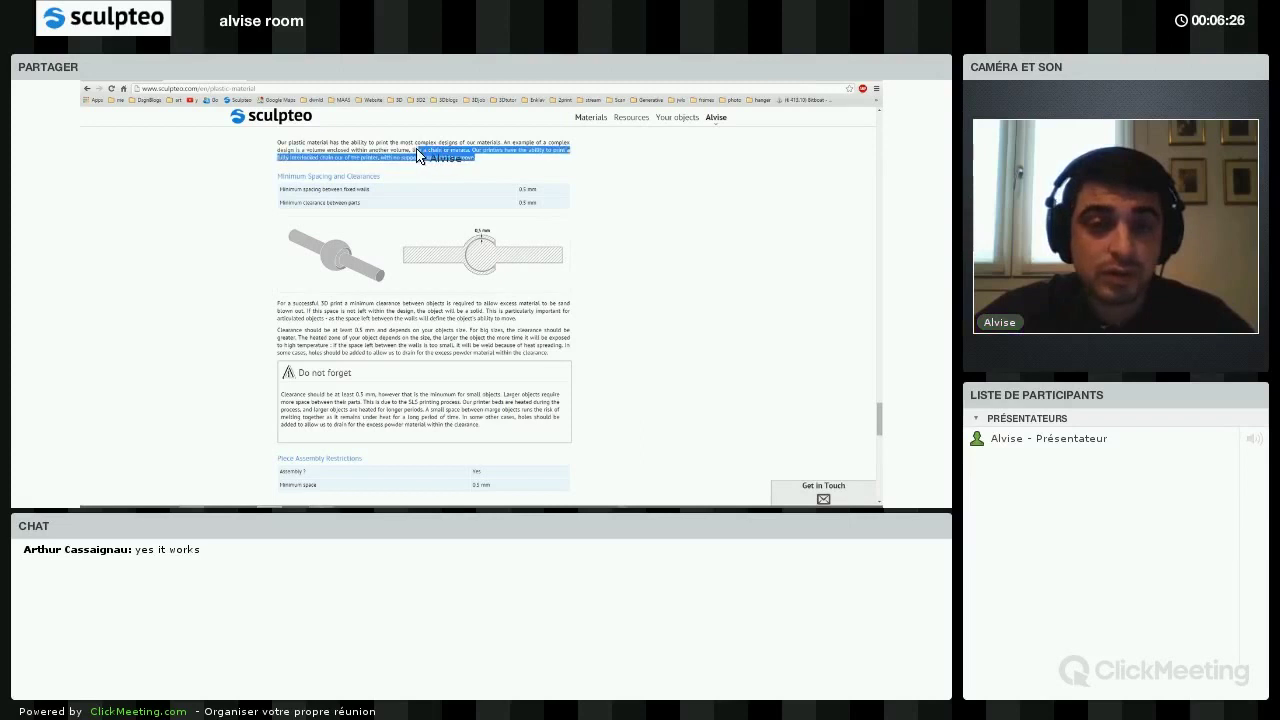
pyautogui.click(457, 163)
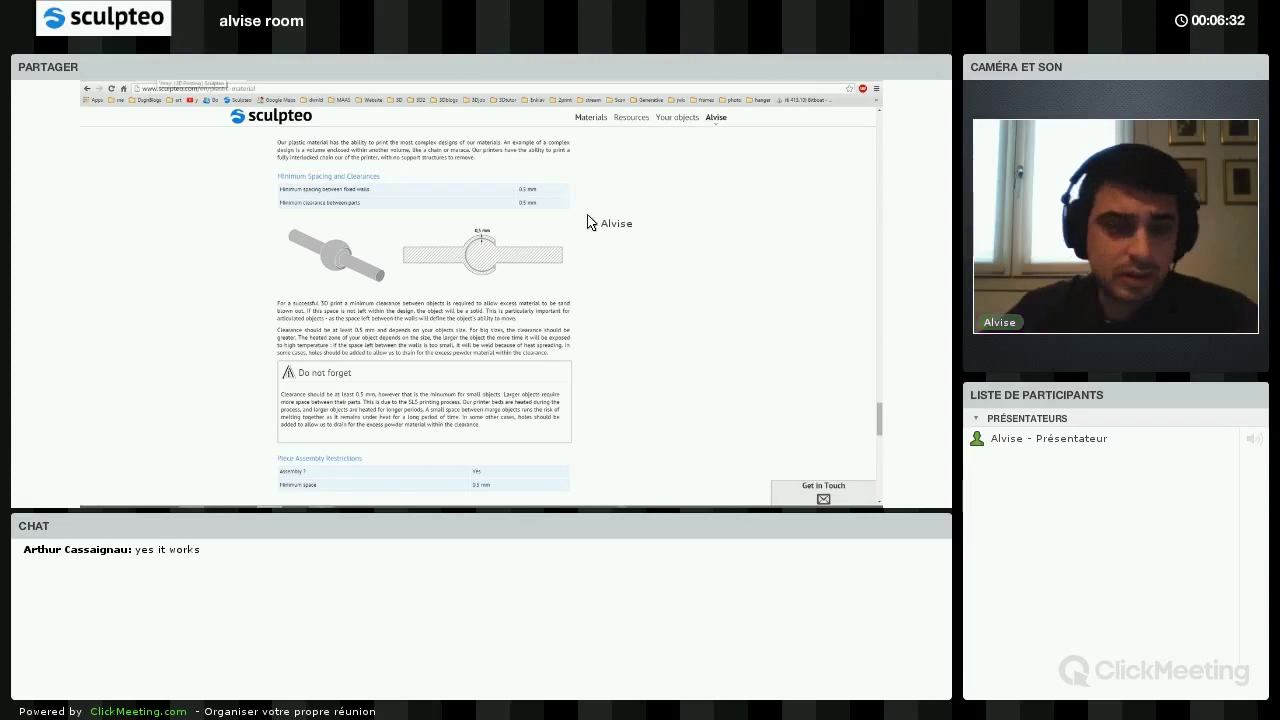
pyautogui.click(293, 82)
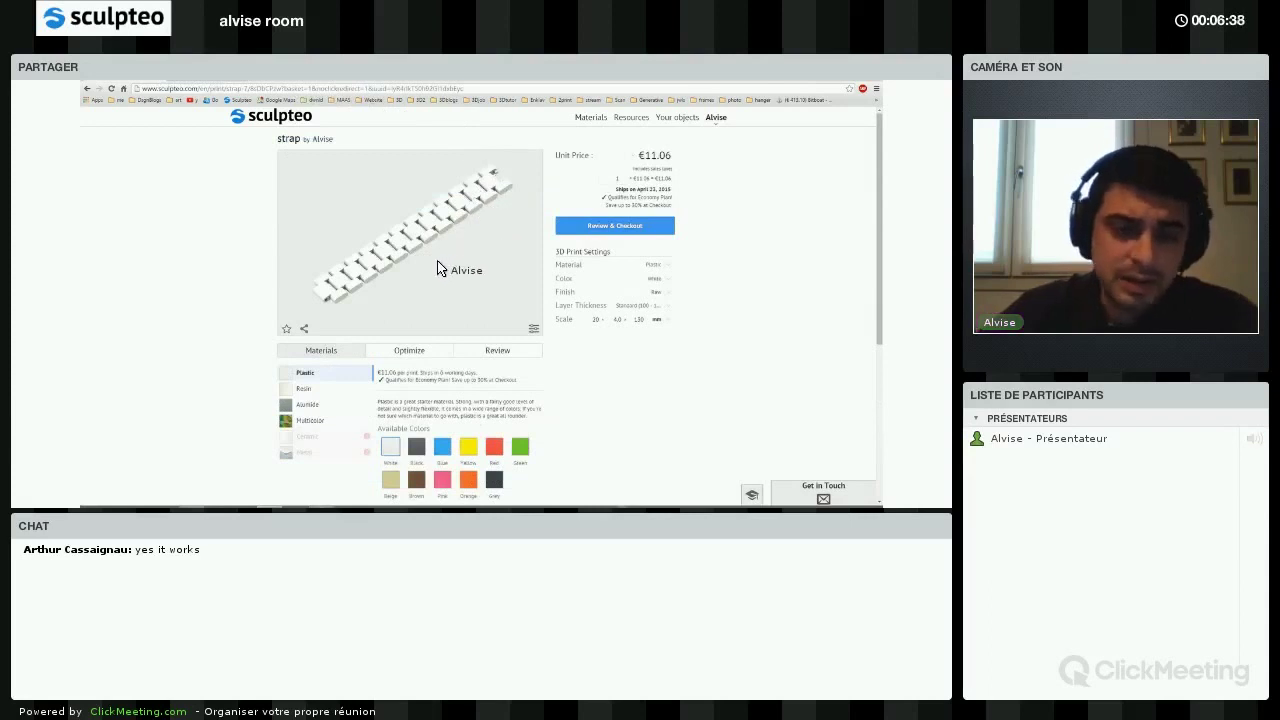
pyautogui.moveTo(437, 262)
pyautogui.mouseDown()
pyautogui.moveTo(432, 243)
pyautogui.moveTo(431, 257)
pyautogui.mouseUp()
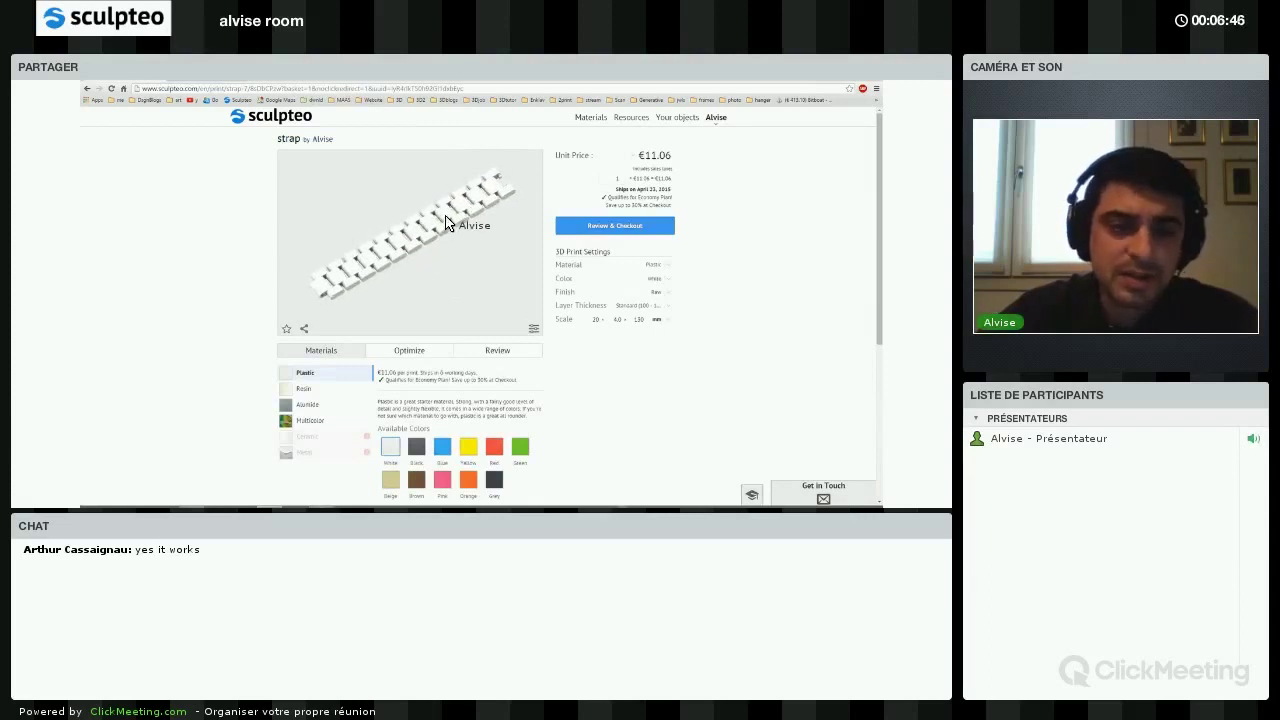
pyautogui.moveTo(450, 207)
pyautogui.mouseDown()
pyautogui.moveTo(492, 203)
pyautogui.moveTo(365, 280)
pyautogui.mouseUp()
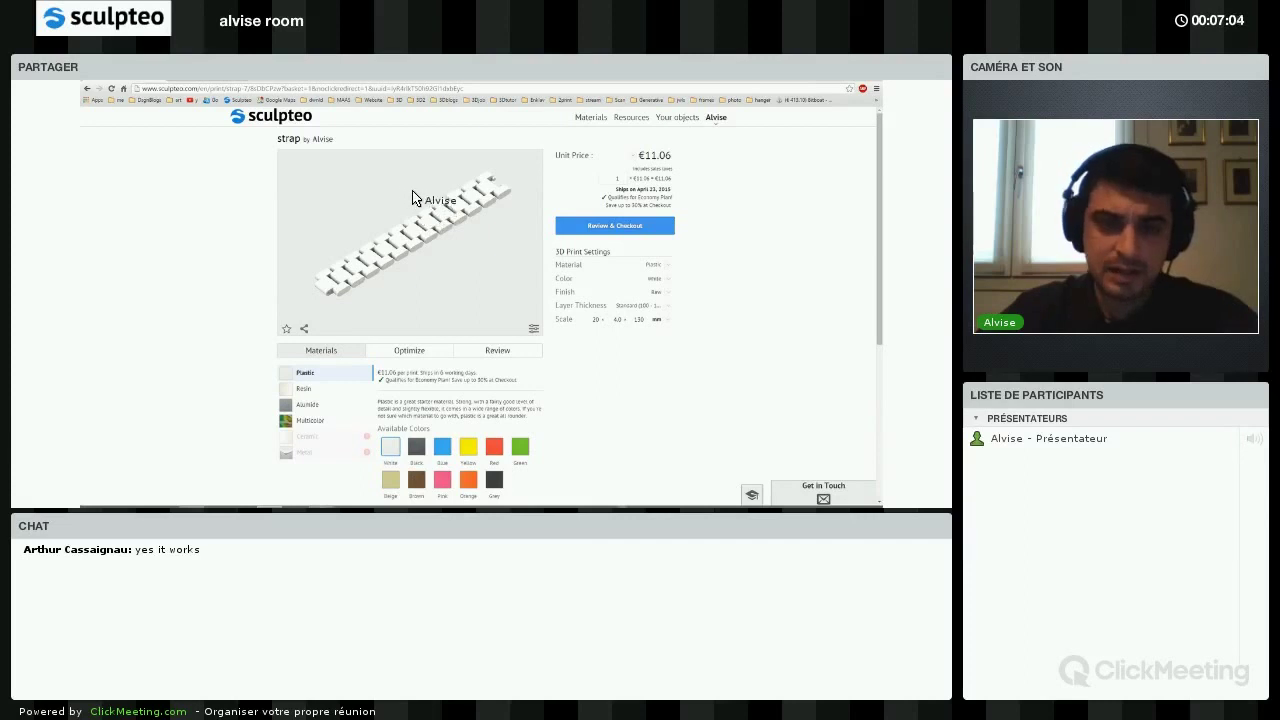
pyautogui.scroll(2, 470, 238)
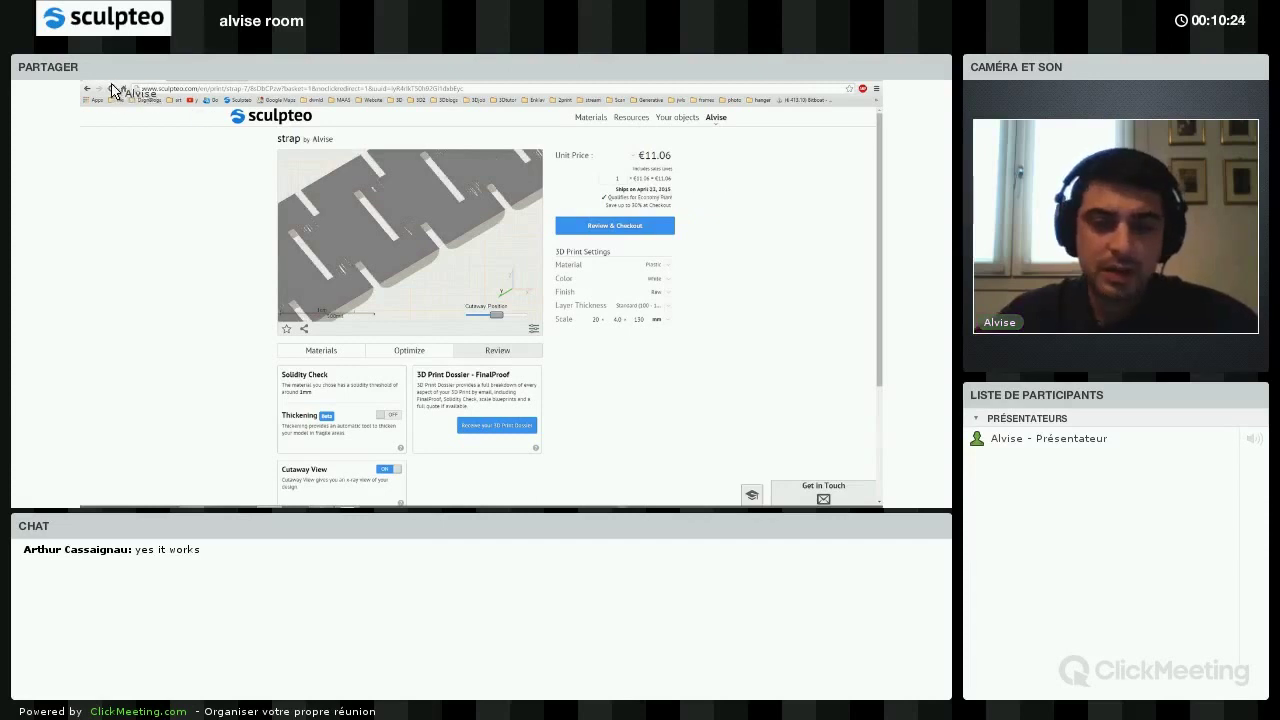
pyautogui.moveTo(376, 157); pyautogui.dragTo(378, 201)
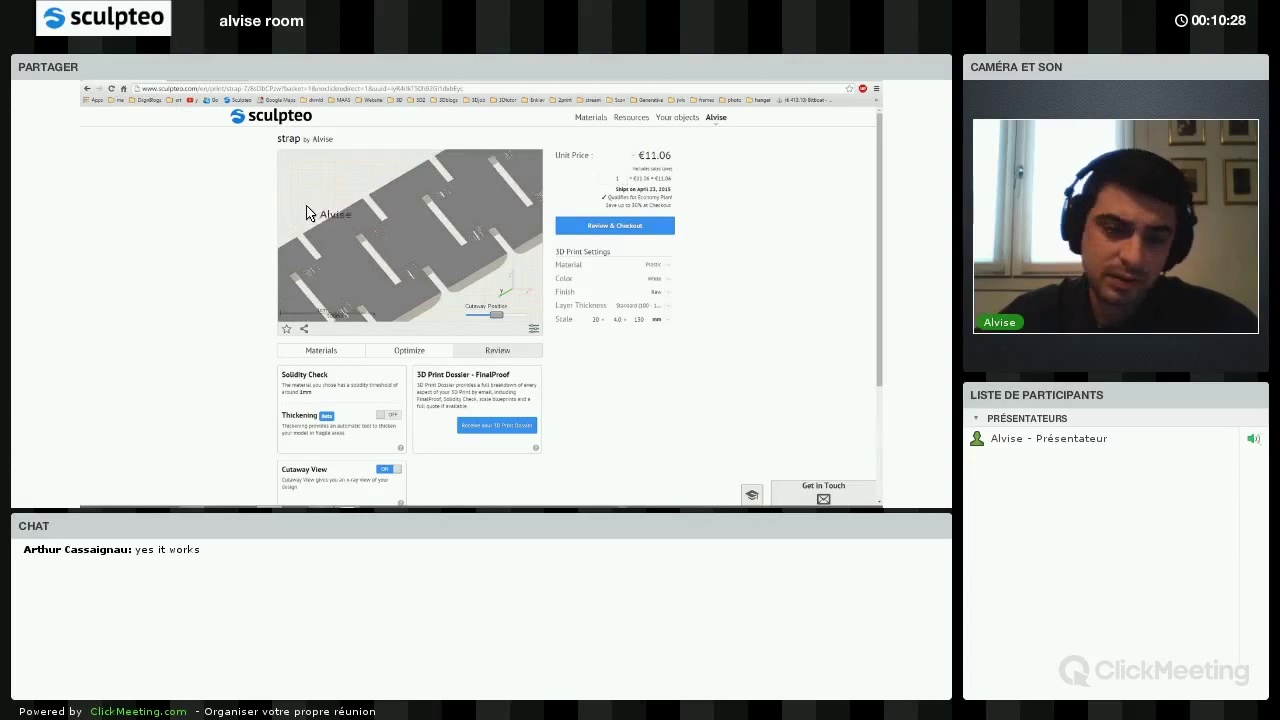
# - Switch to 3ds Max and detach all strap link elements except those at the far end as a separate object
pyautogui.hotkey('alt', 'Tab')
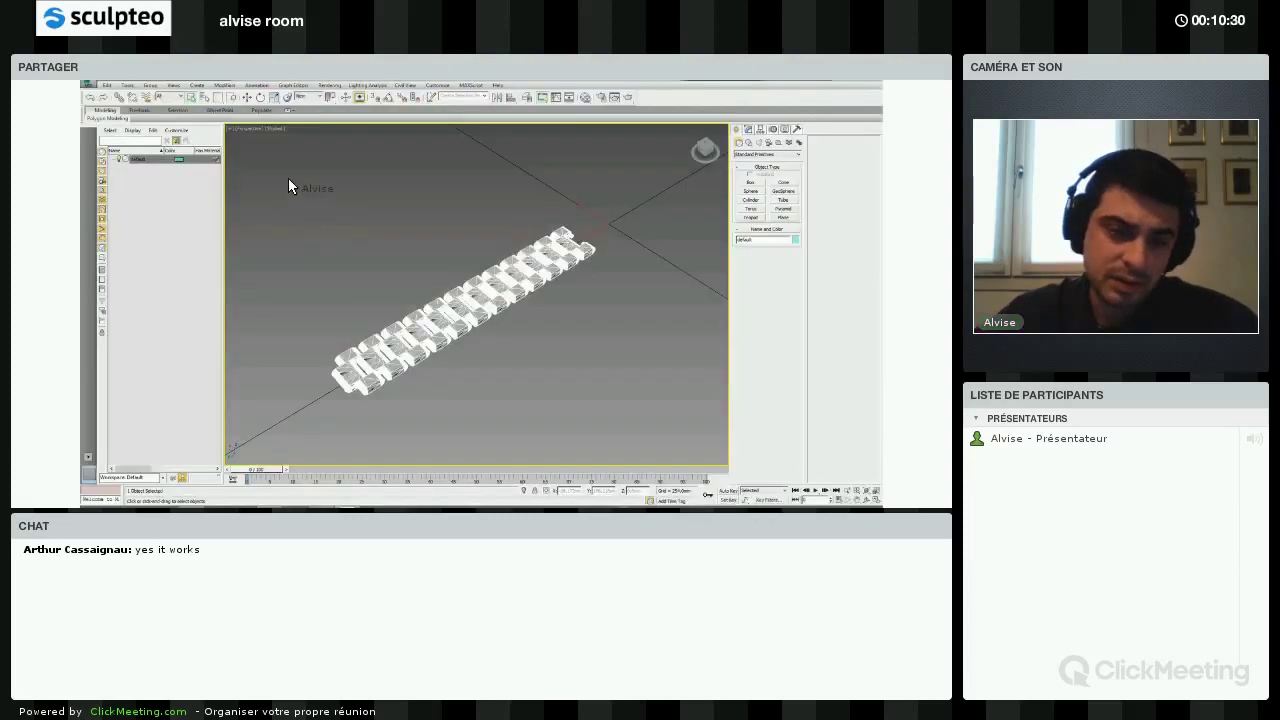
pyautogui.keyDown('alt'); pyautogui.moveTo(288, 178); pyautogui.dragTo(398, 237, button='middle'); pyautogui.keyUp('alt')
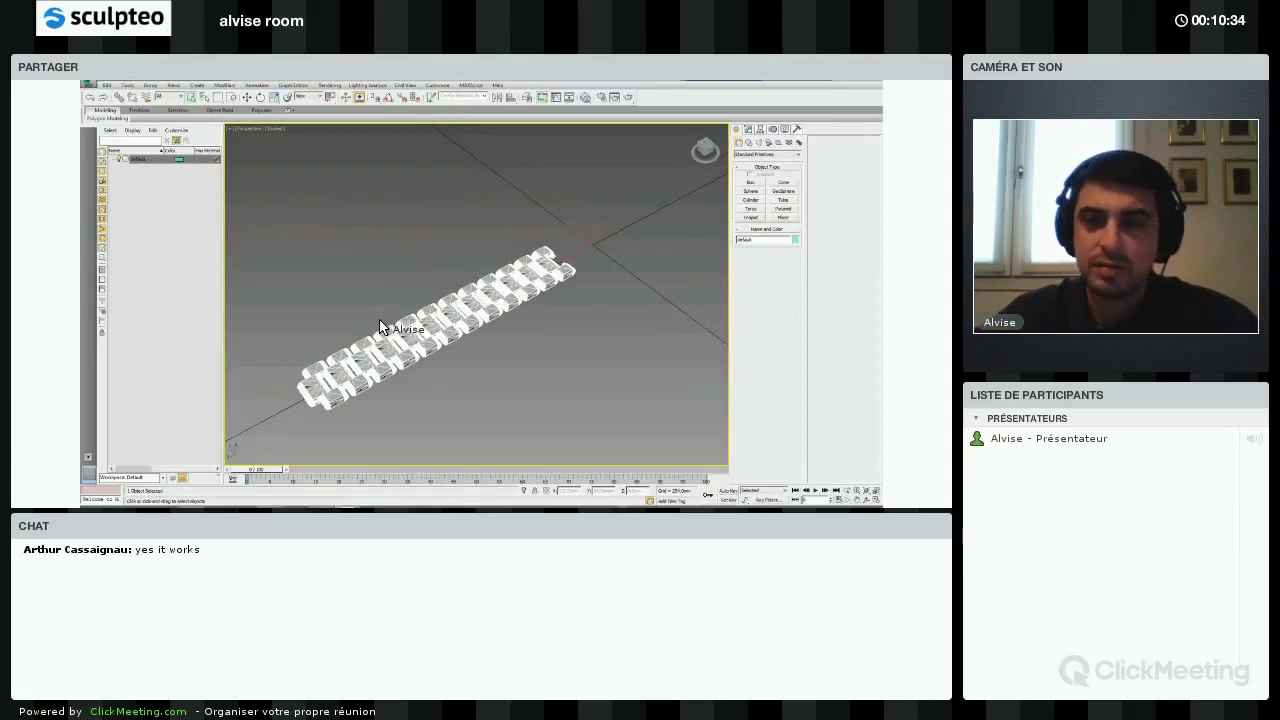
pyautogui.keyDown('alt'); pyautogui.moveTo(312, 224); pyautogui.dragTo(304, 244, button='middle'); pyautogui.keyUp('alt')
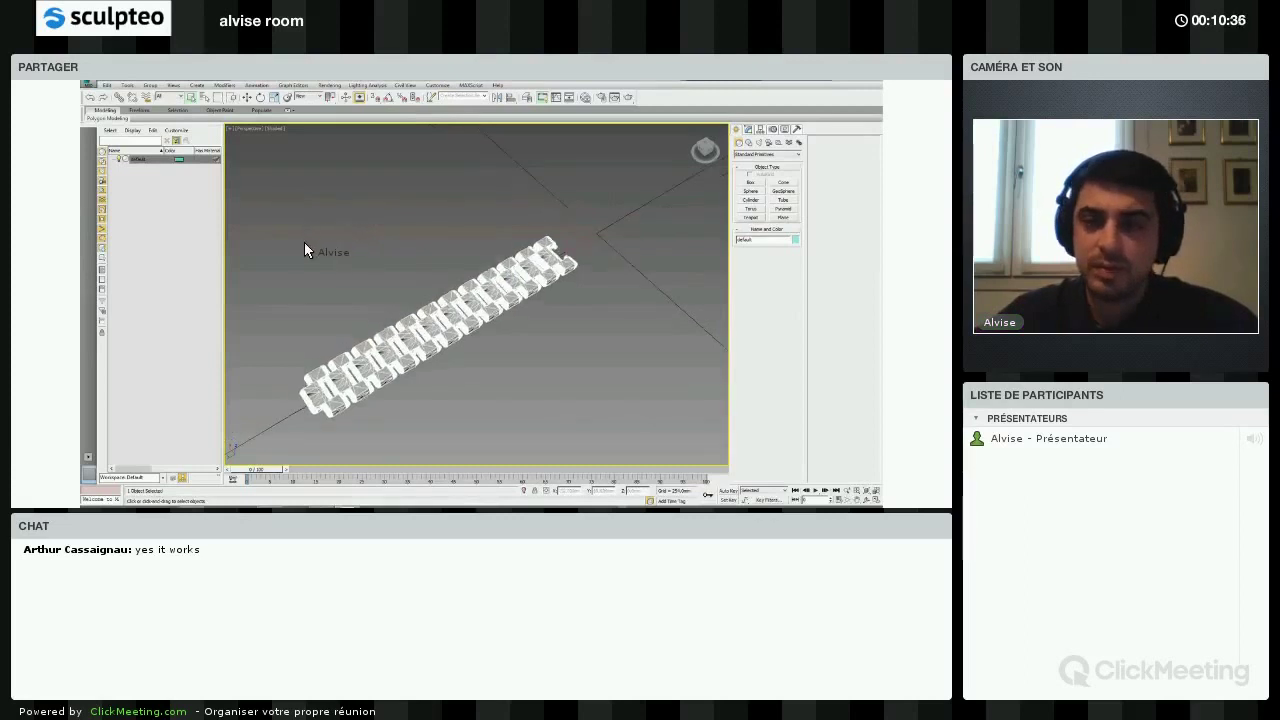
pyautogui.press('5')
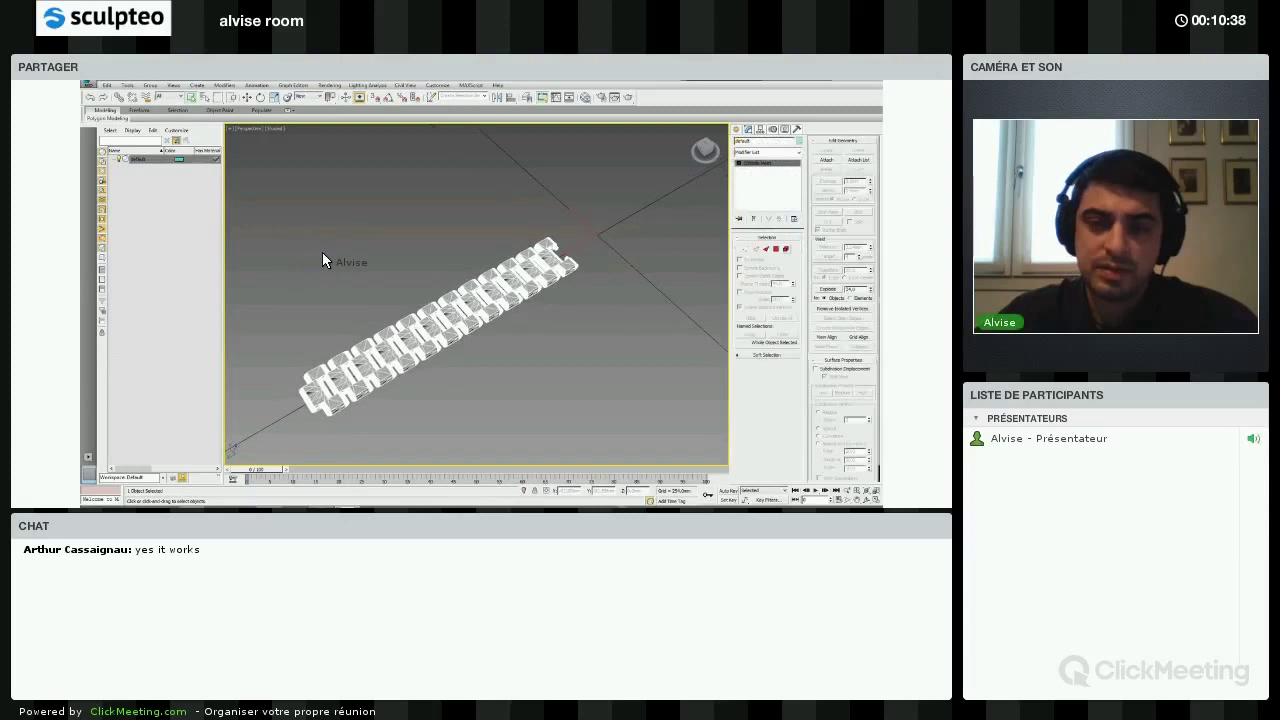
pyautogui.moveTo(340, 257)
pyautogui.mouseDown()
pyautogui.moveTo(409, 297)
pyautogui.moveTo(453, 277)
pyautogui.mouseUp()
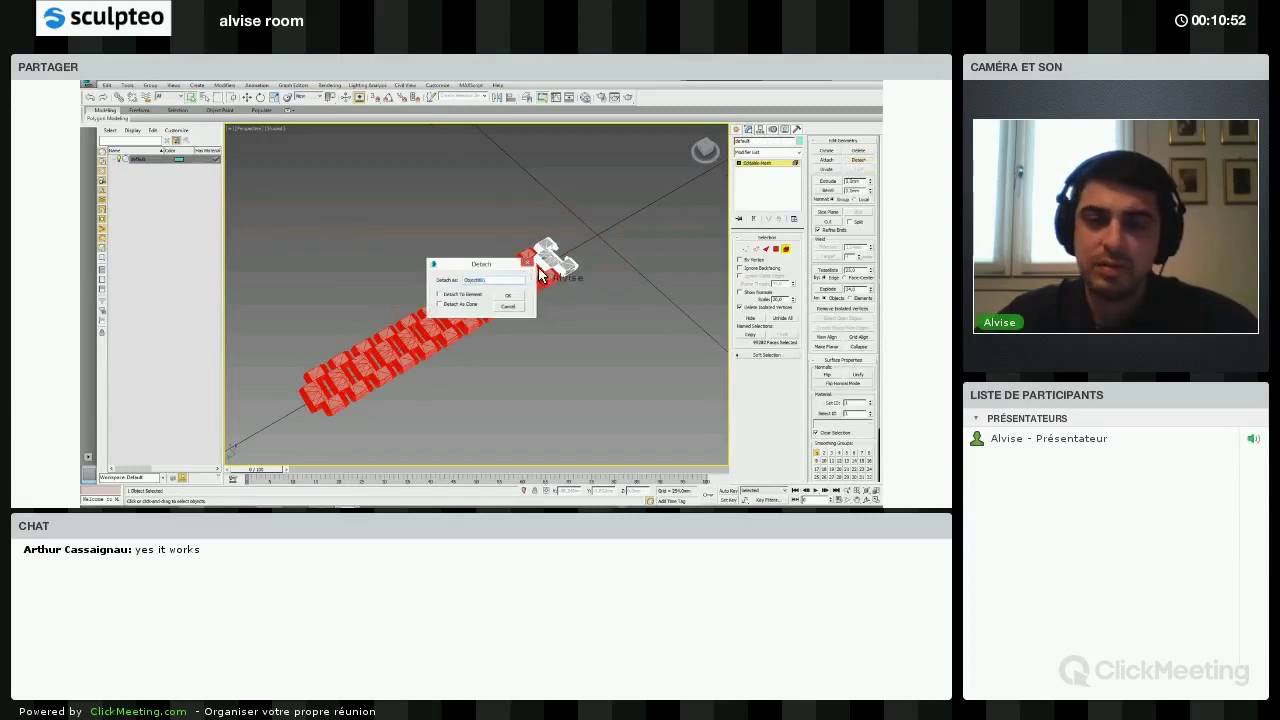
pyautogui.press('Return')
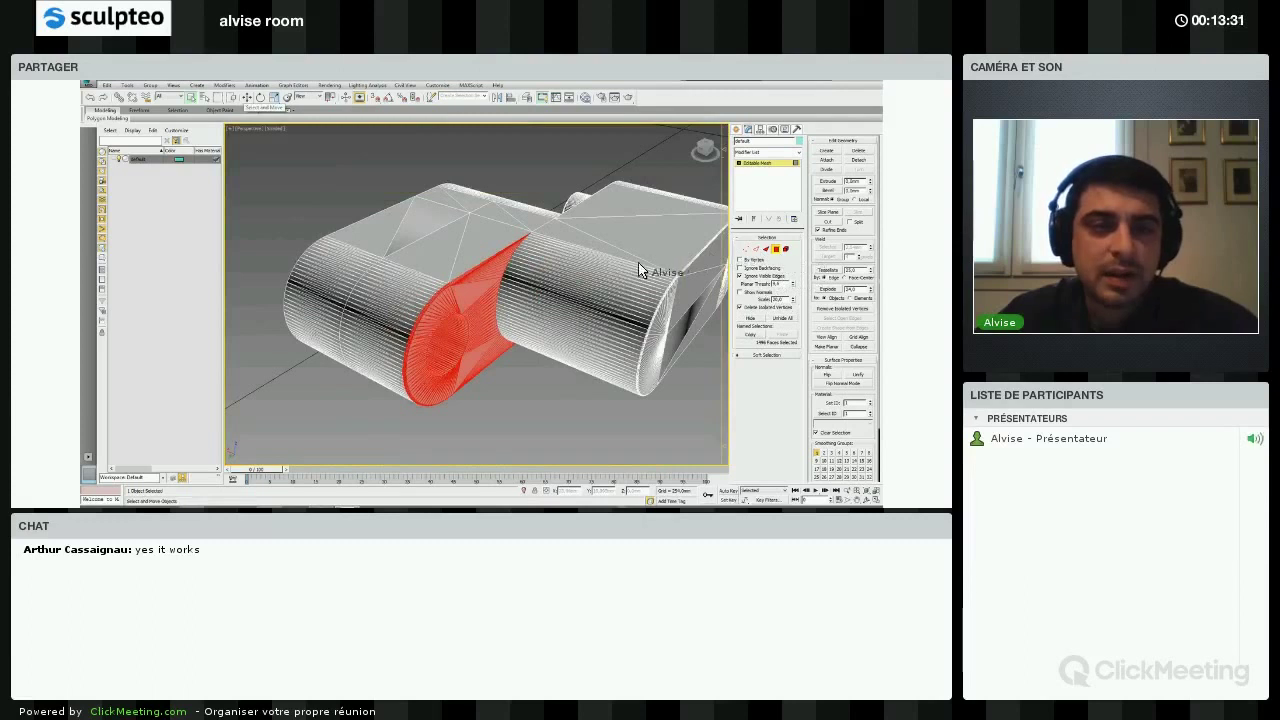
# - Select the faces of the cylindrical hinge hole inside the end link and detach them as a separate object
pyautogui.rightClick(247, 97)
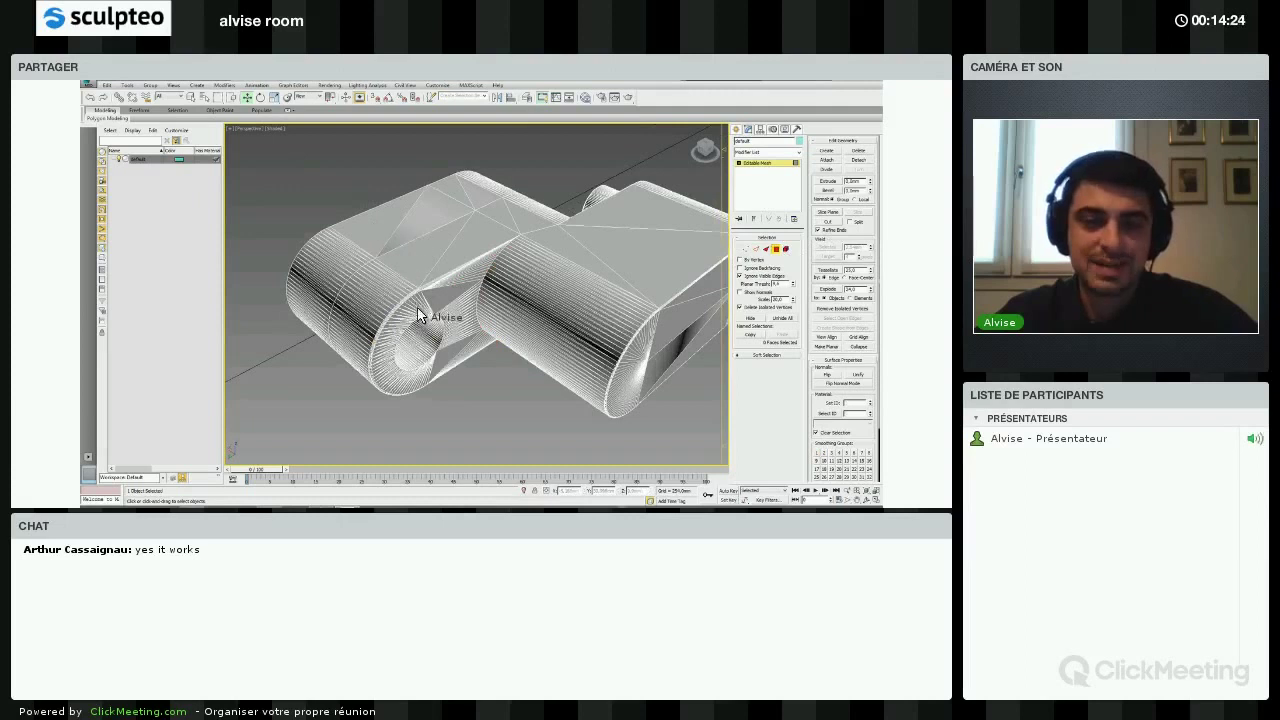
pyautogui.scroll(4, 462, 420)
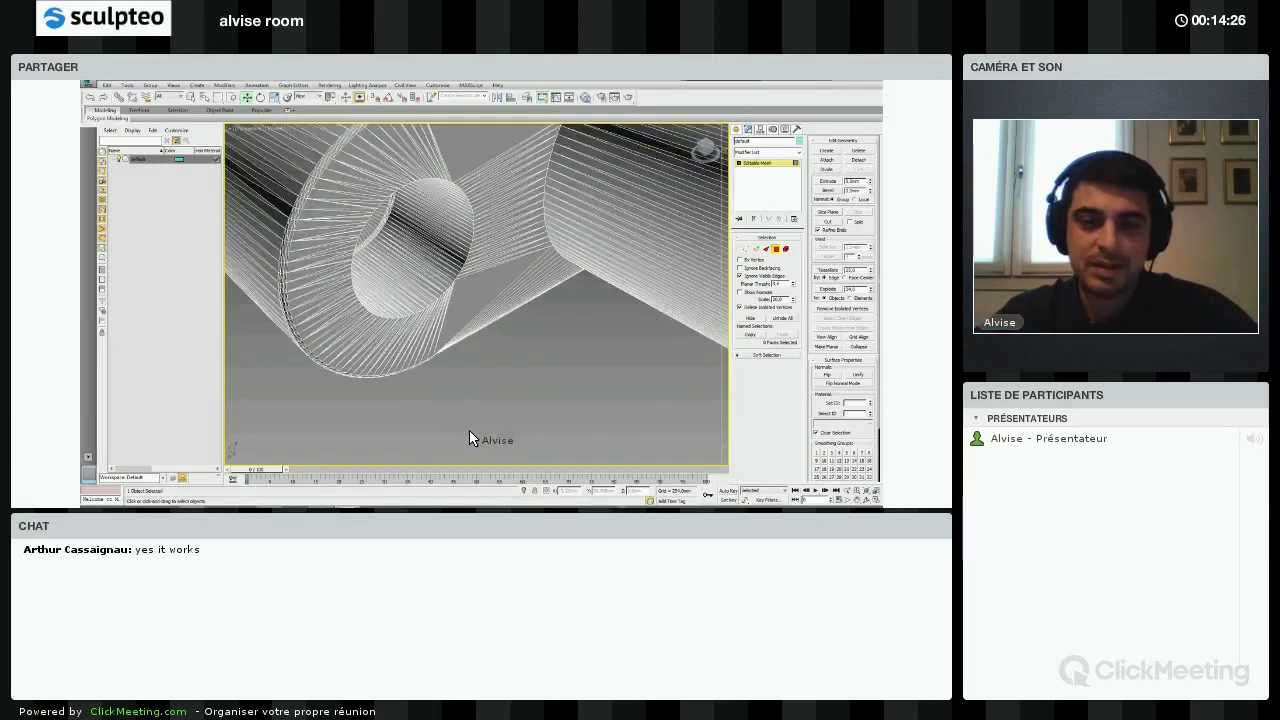
pyautogui.scroll(-3, 475, 441)
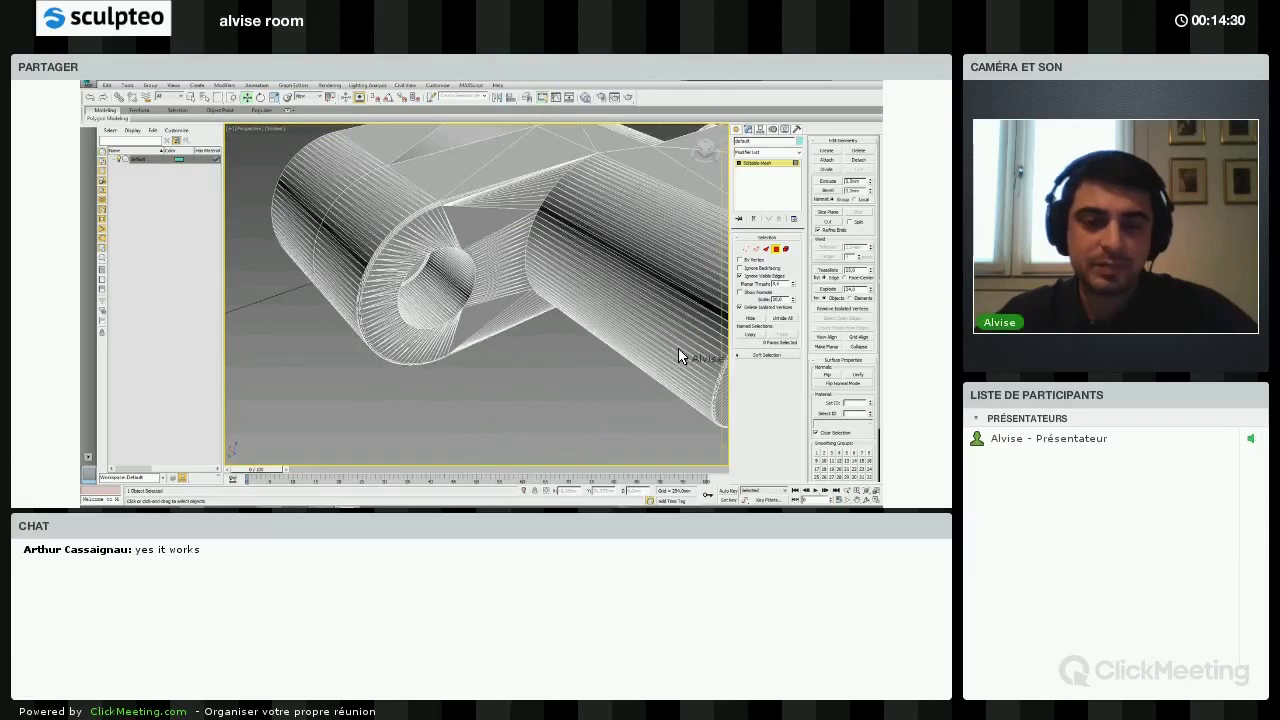
pyautogui.keyDown('alt'); pyautogui.moveTo(679, 350); pyautogui.dragTo(675, 349, button='middle'); pyautogui.keyUp('alt')
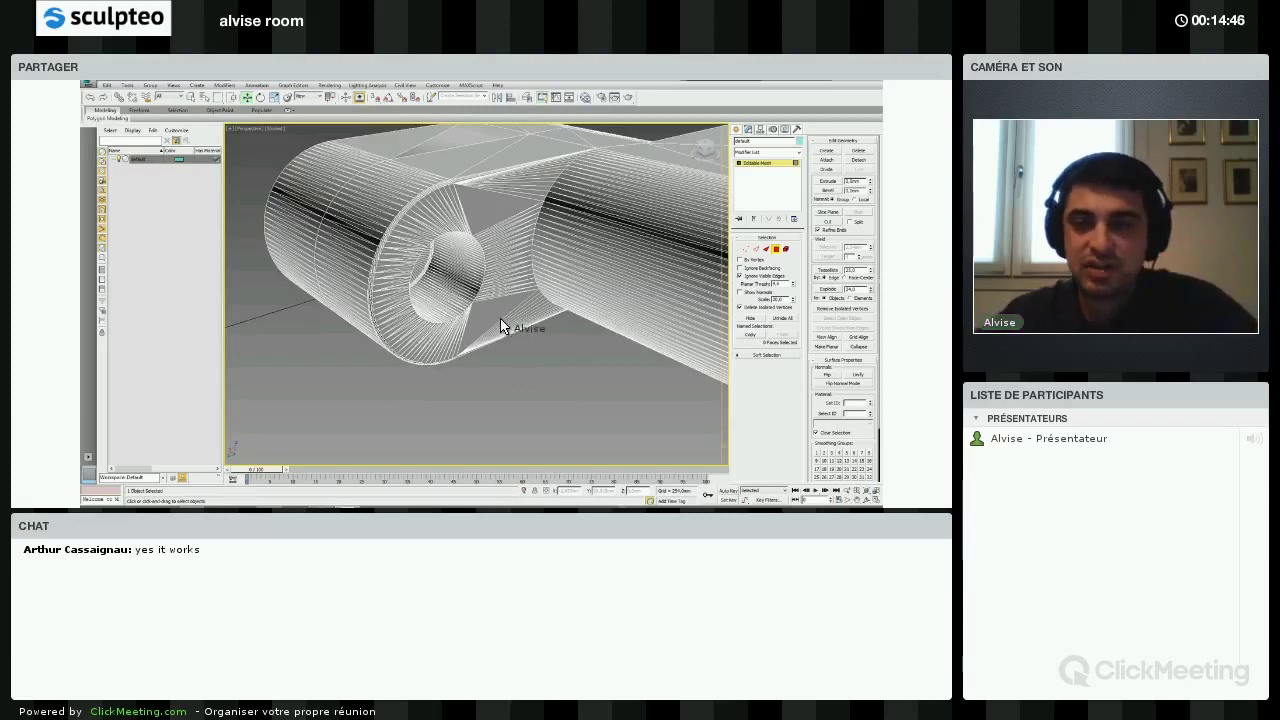
pyautogui.scroll(-5, 500, 323)
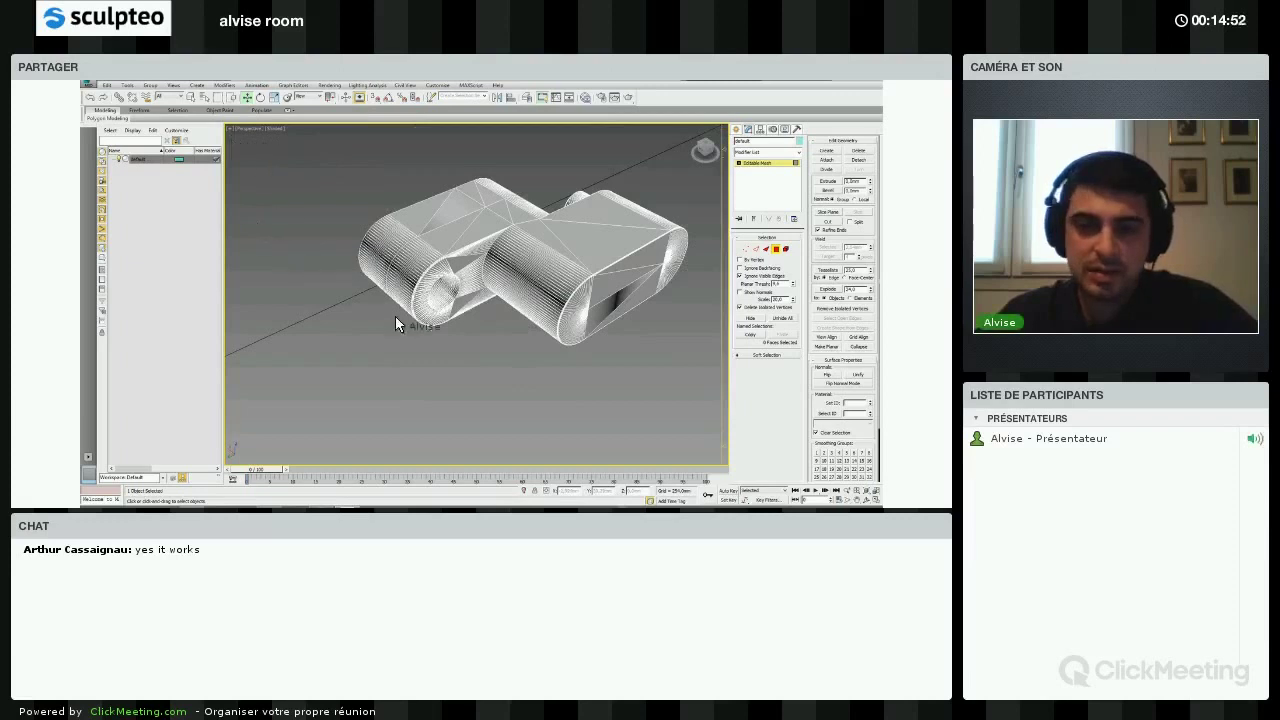
pyautogui.scroll(5, 405, 365)
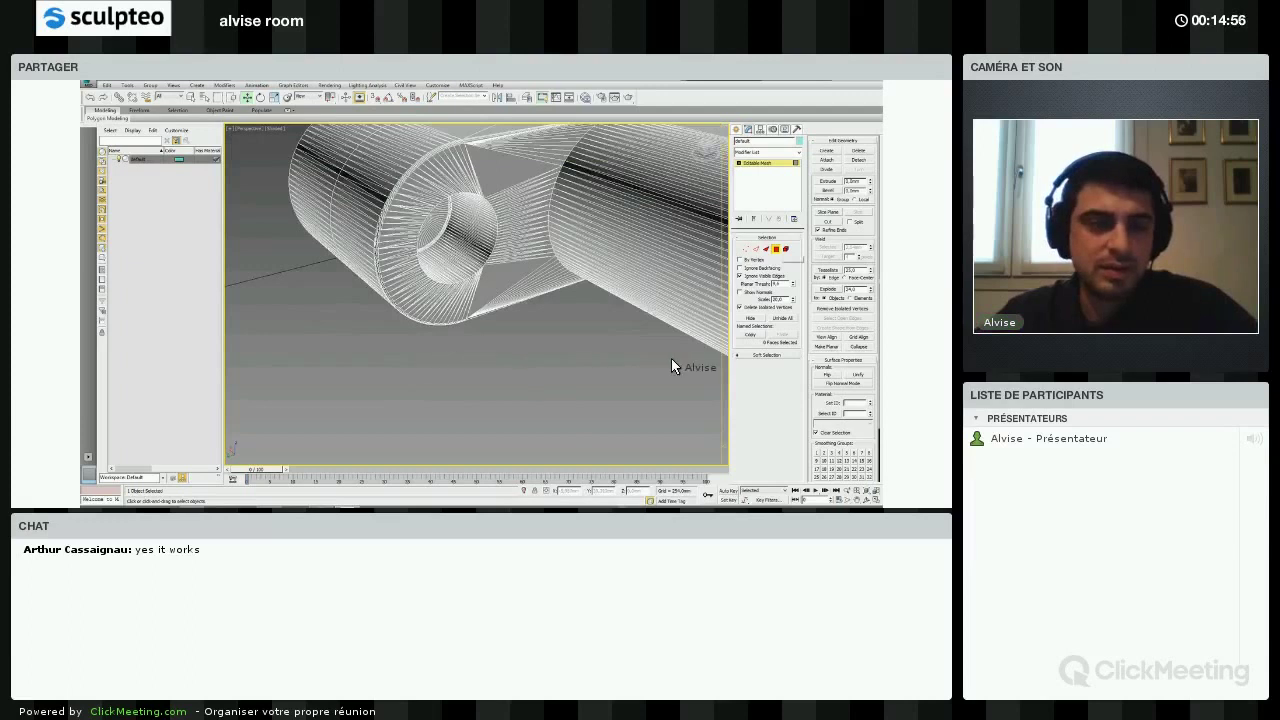
pyautogui.click(641, 274)
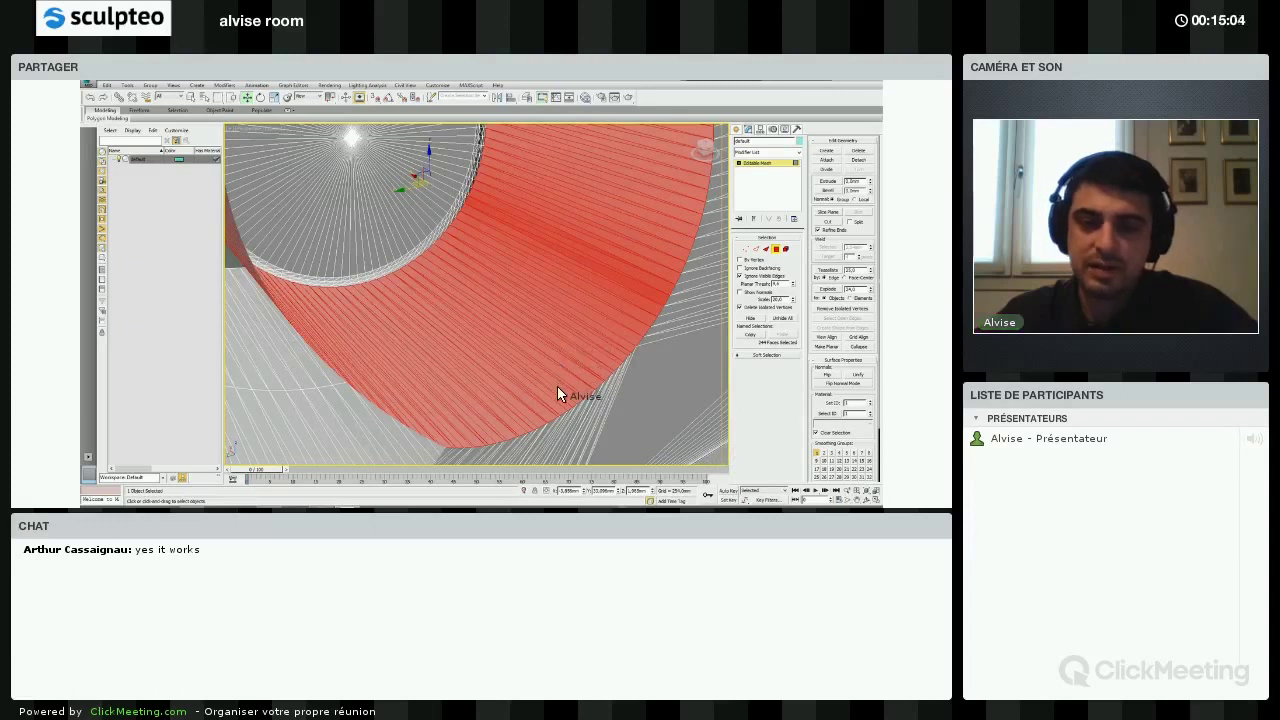
pyautogui.scroll(-5, 557, 387)
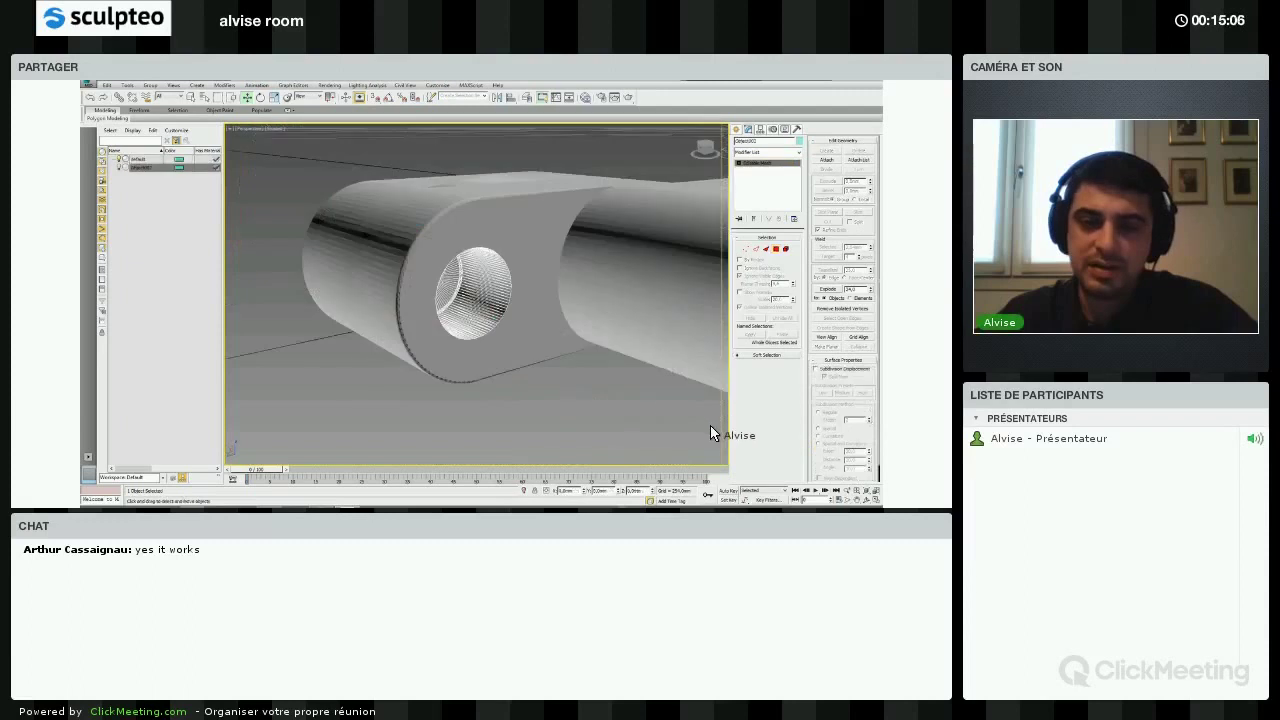
pyautogui.scroll(5, 726, 438)
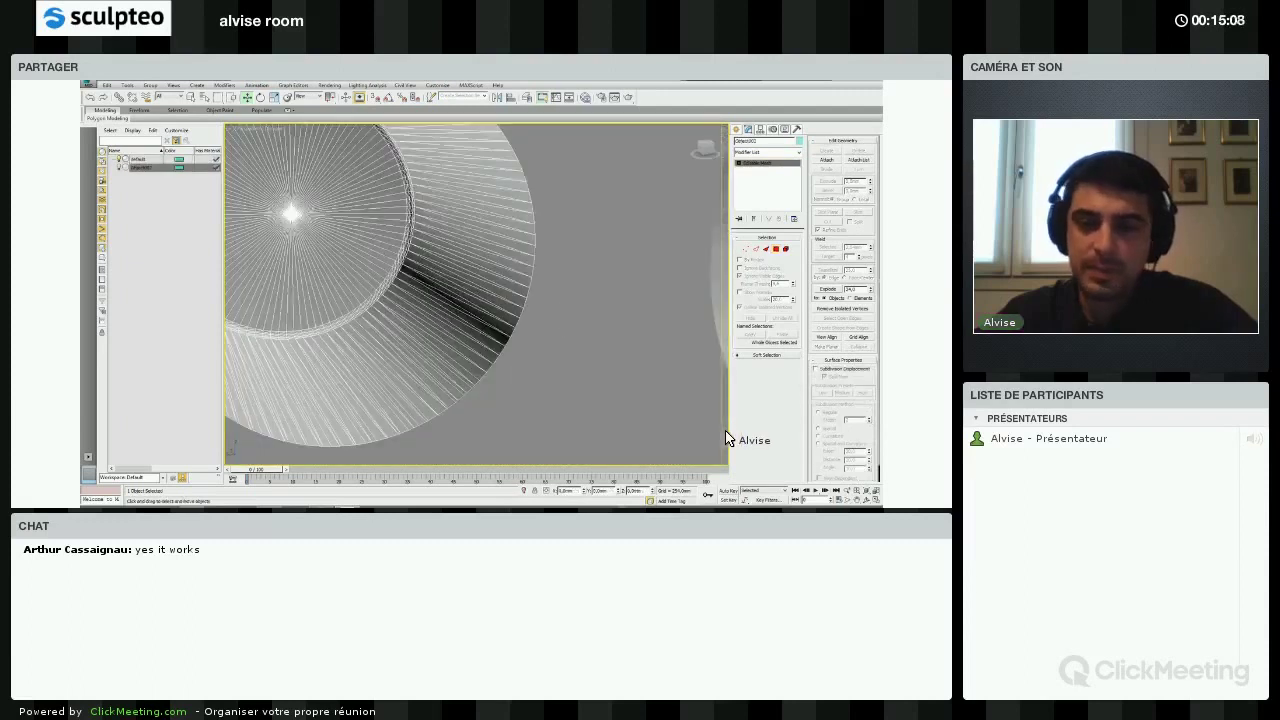
pyautogui.scroll(-10, 722, 439)
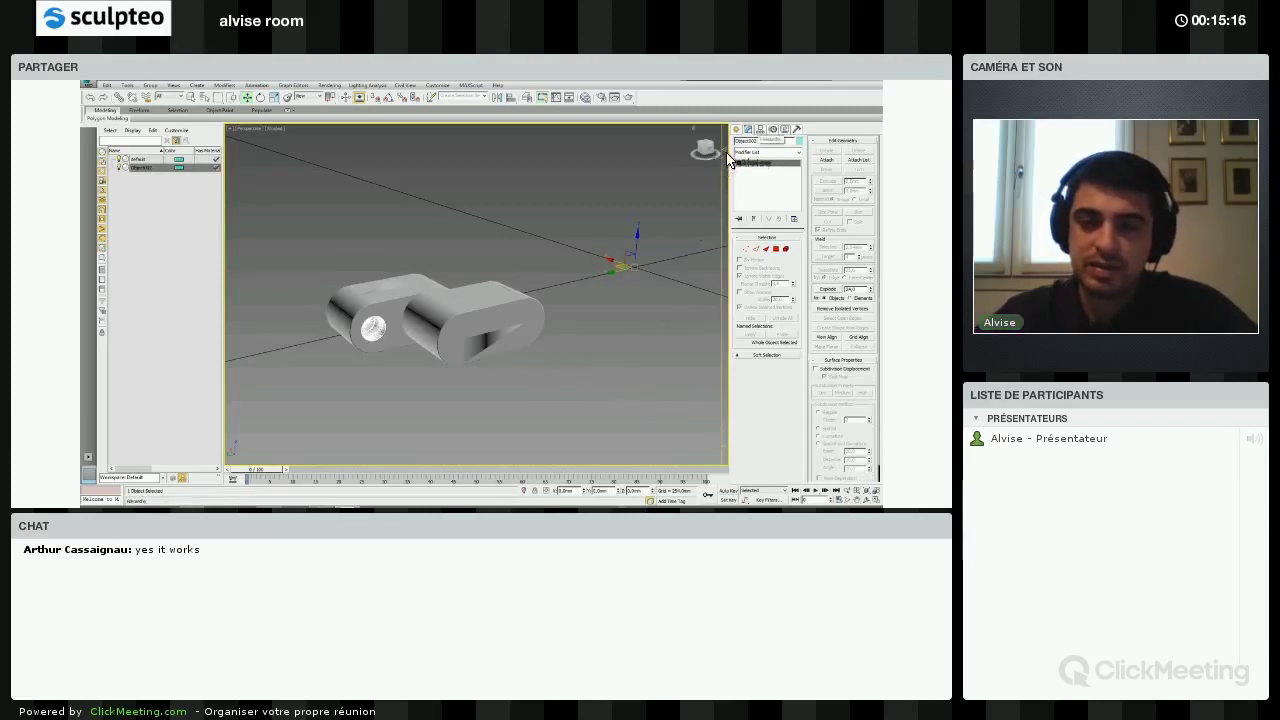
# - Center the detached hole surface's pivot on the object with Affect Pivot Only, and check its alignment with the hole
pyautogui.click(759, 129)
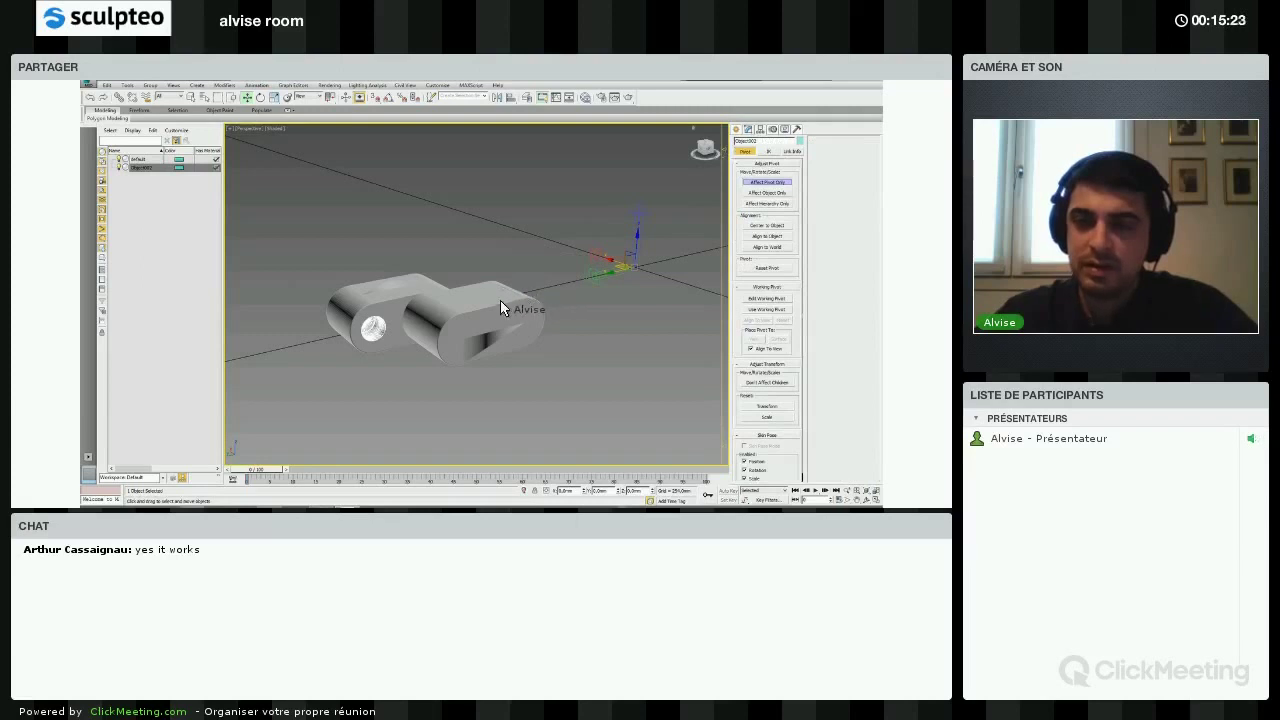
pyautogui.click(767, 226)
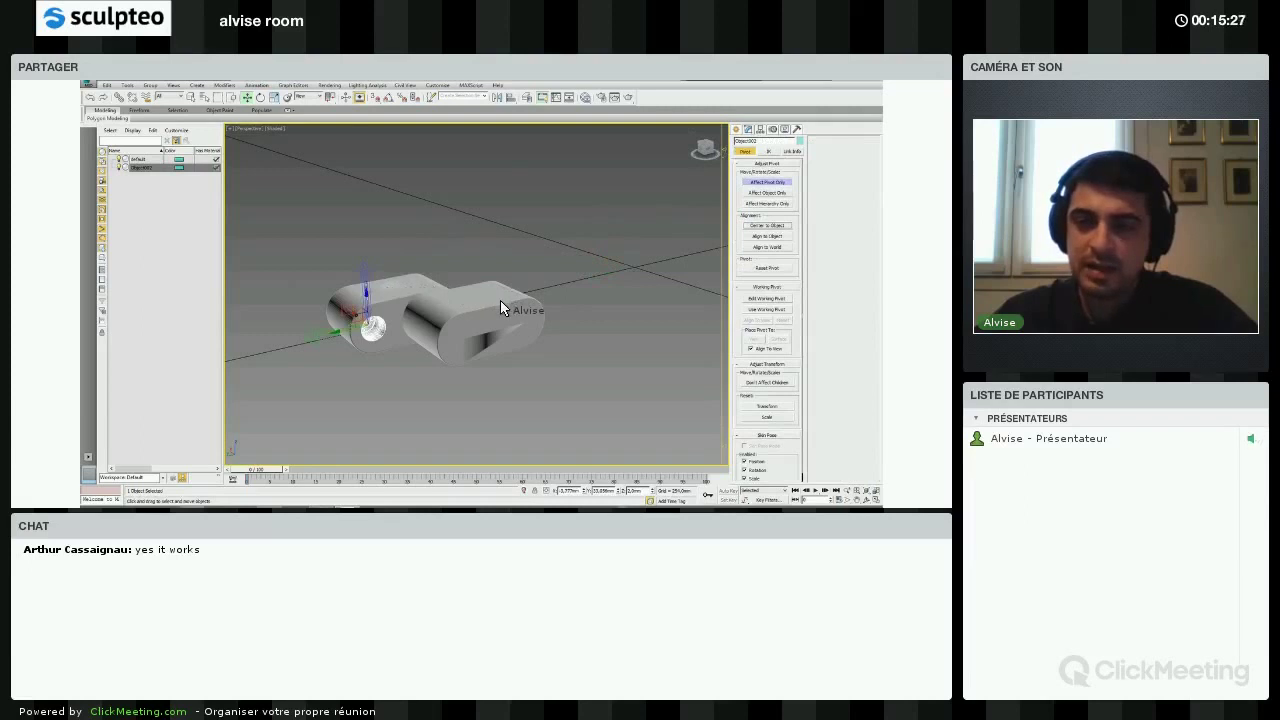
pyautogui.moveTo(534, 294); pyautogui.dragTo(487, 289, button='middle')
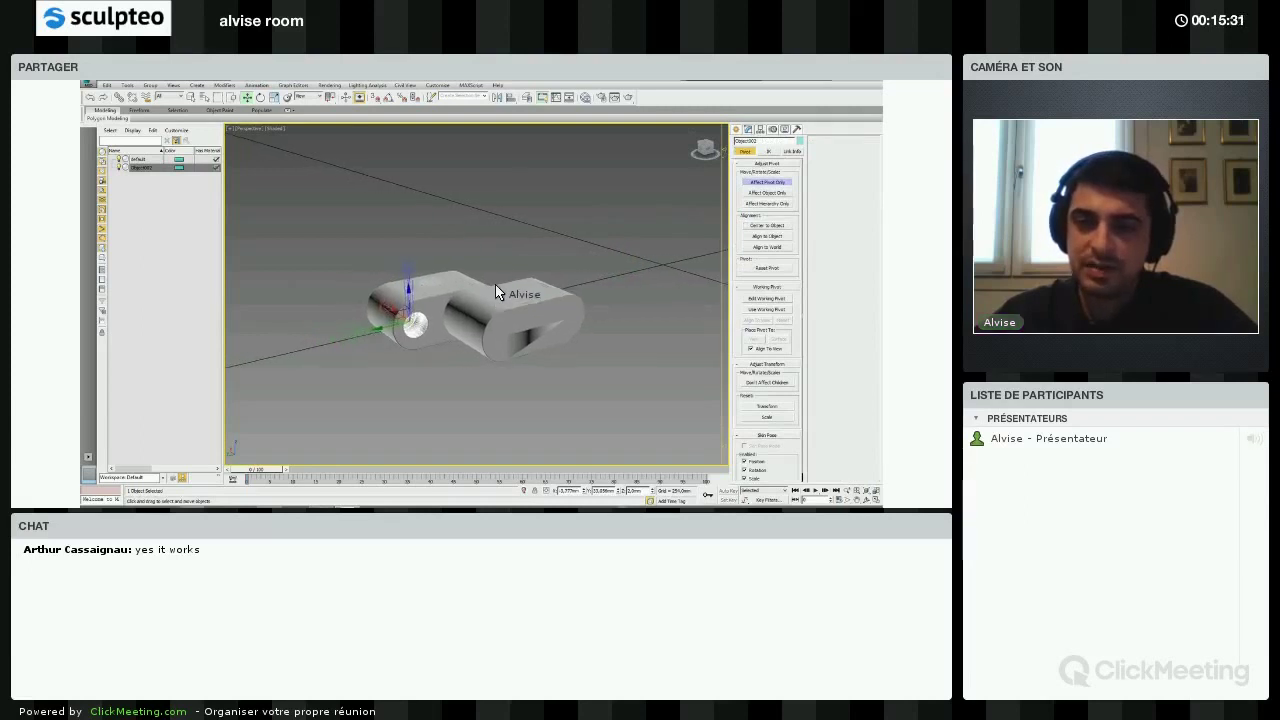
pyautogui.scroll(3, 474, 260)
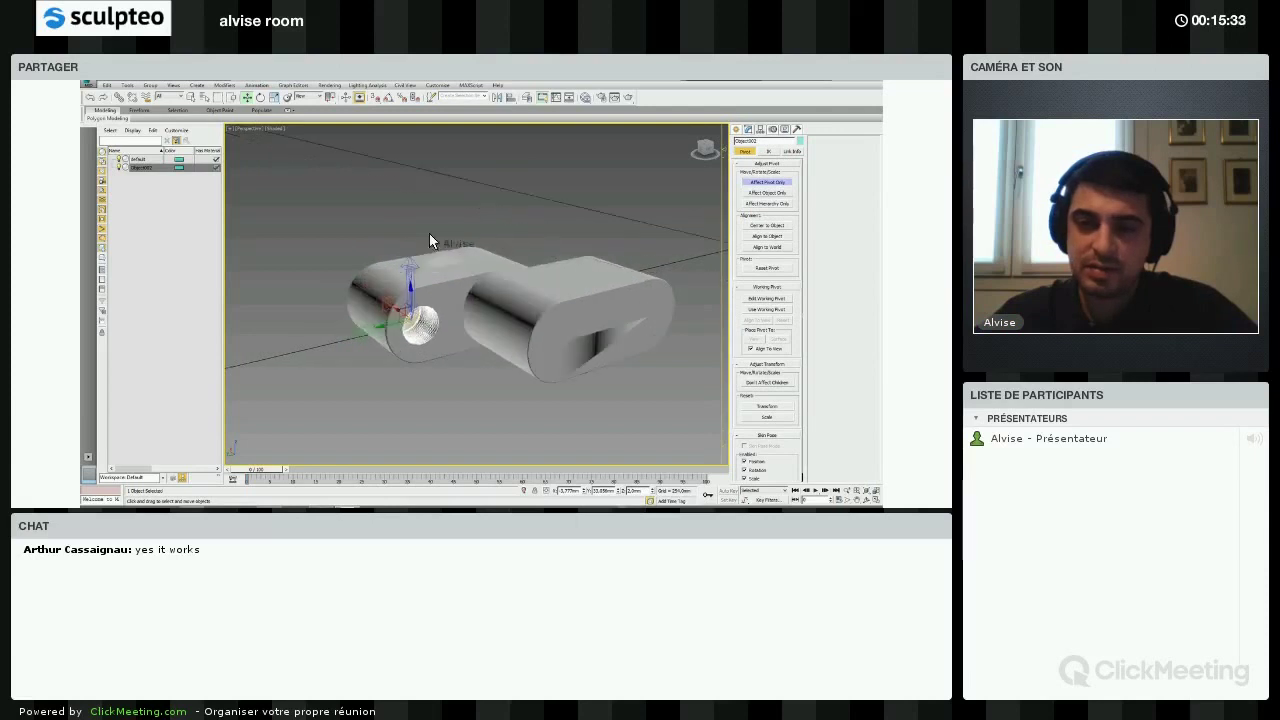
pyautogui.scroll(2, 396, 252)
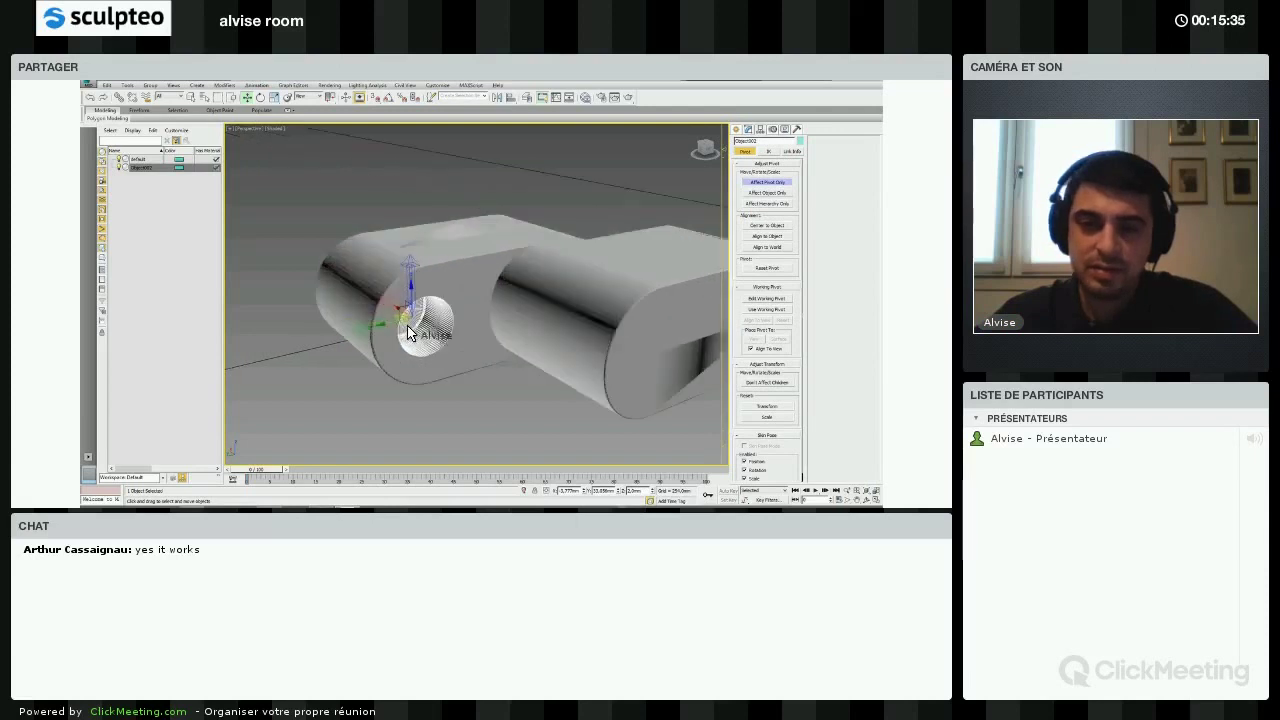
pyautogui.keyDown('alt'); pyautogui.moveTo(427, 301); pyautogui.dragTo(386, 285, button='middle'); pyautogui.keyUp('alt')
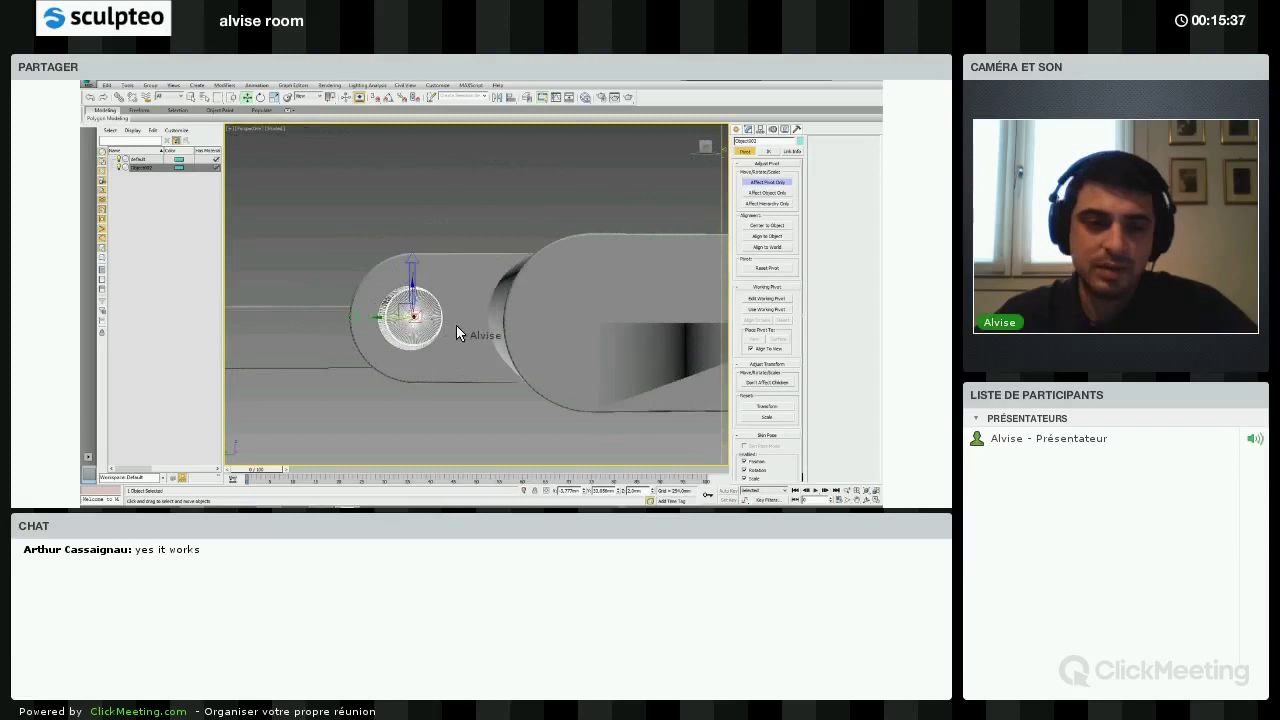
pyautogui.keyDown('alt'); pyautogui.moveTo(459, 268); pyautogui.dragTo(446, 267, button='middle'); pyautogui.keyUp('alt')
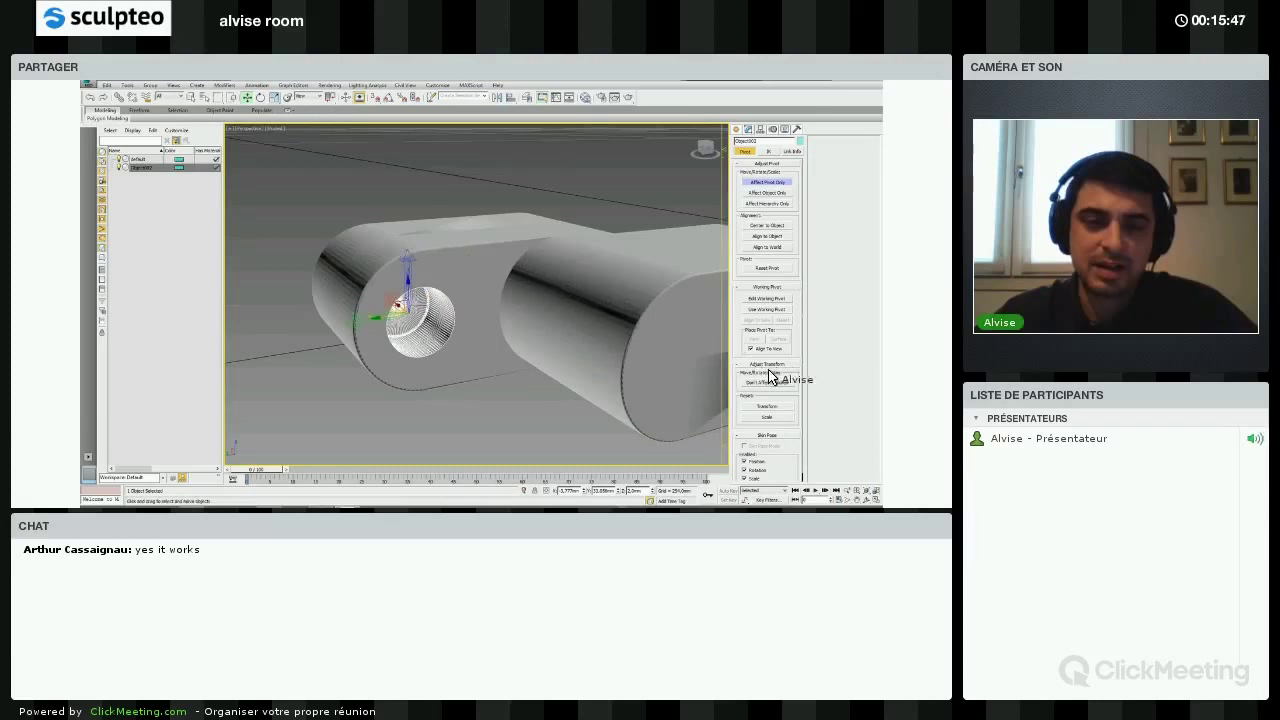
# - Open the Scale Transform Type-In for the hole surface and calculate (1,958 + 0,8) / 1,958 × 100 in Calculator, copying the result
pyautogui.press('F12')
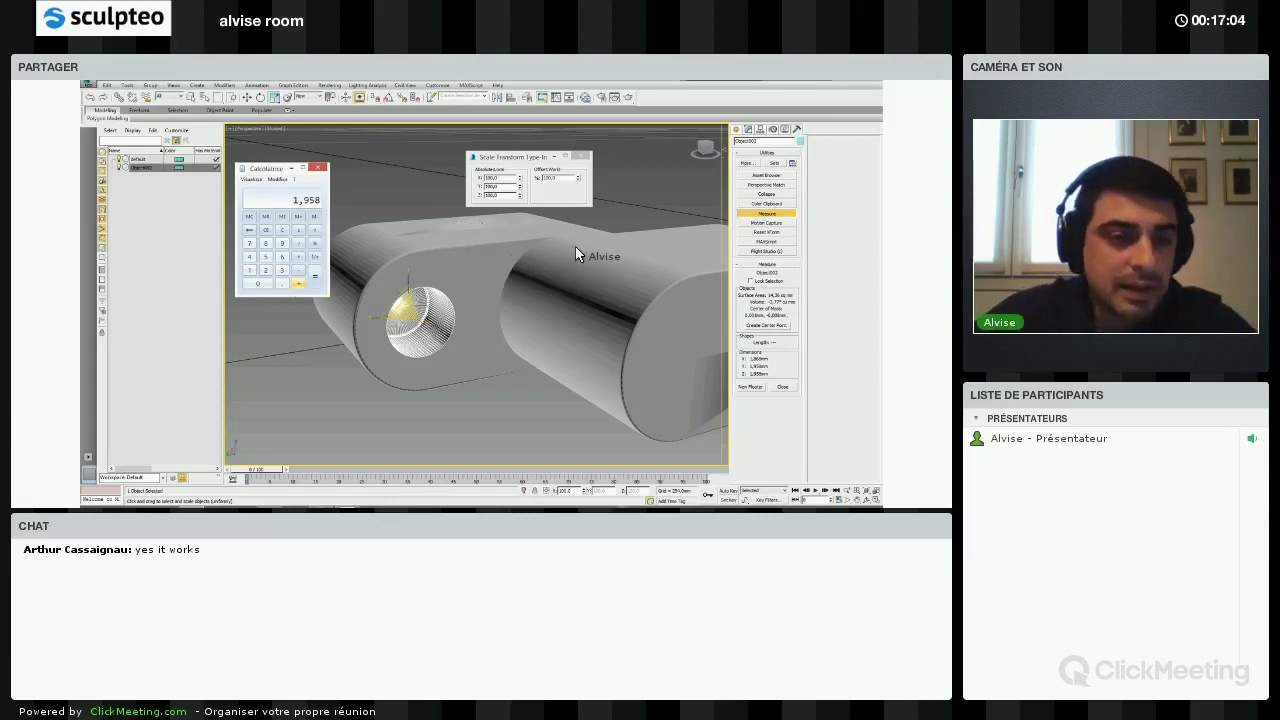
pyautogui.write('0,8')
pyautogui.press('Return')
pyautogui.write('/')
pyautogui.write('1')
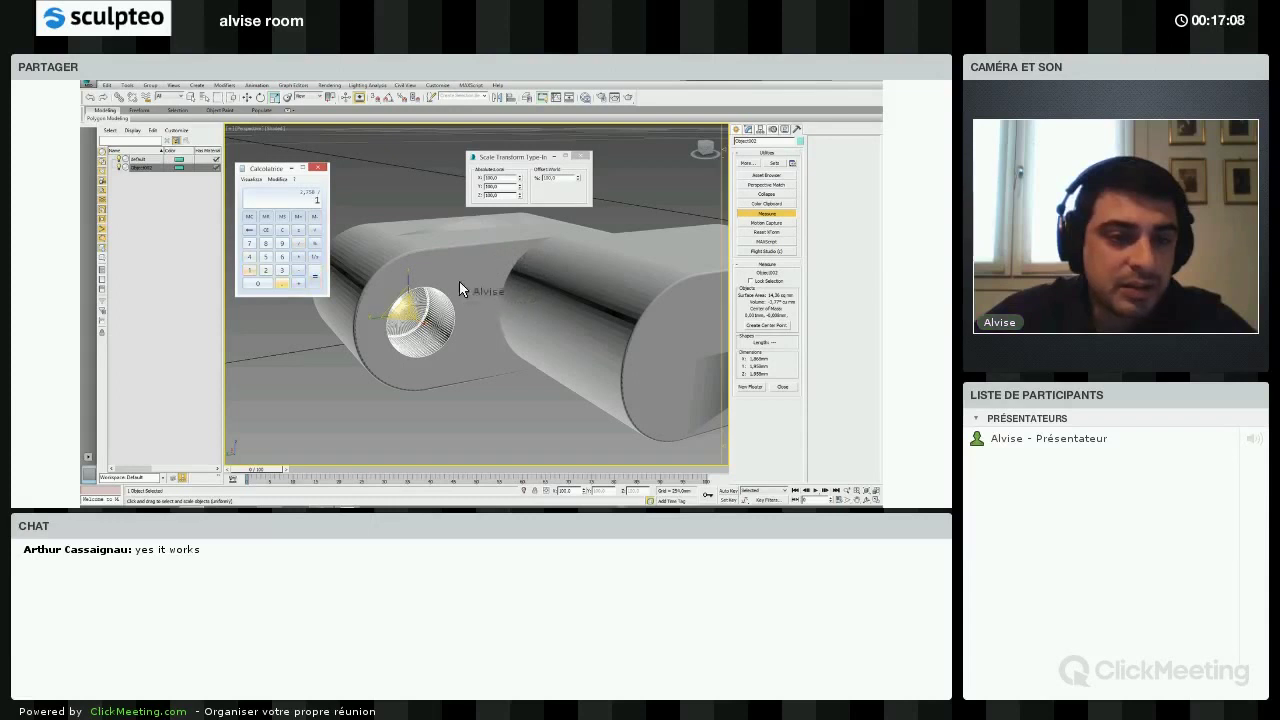
pyautogui.write(',9')
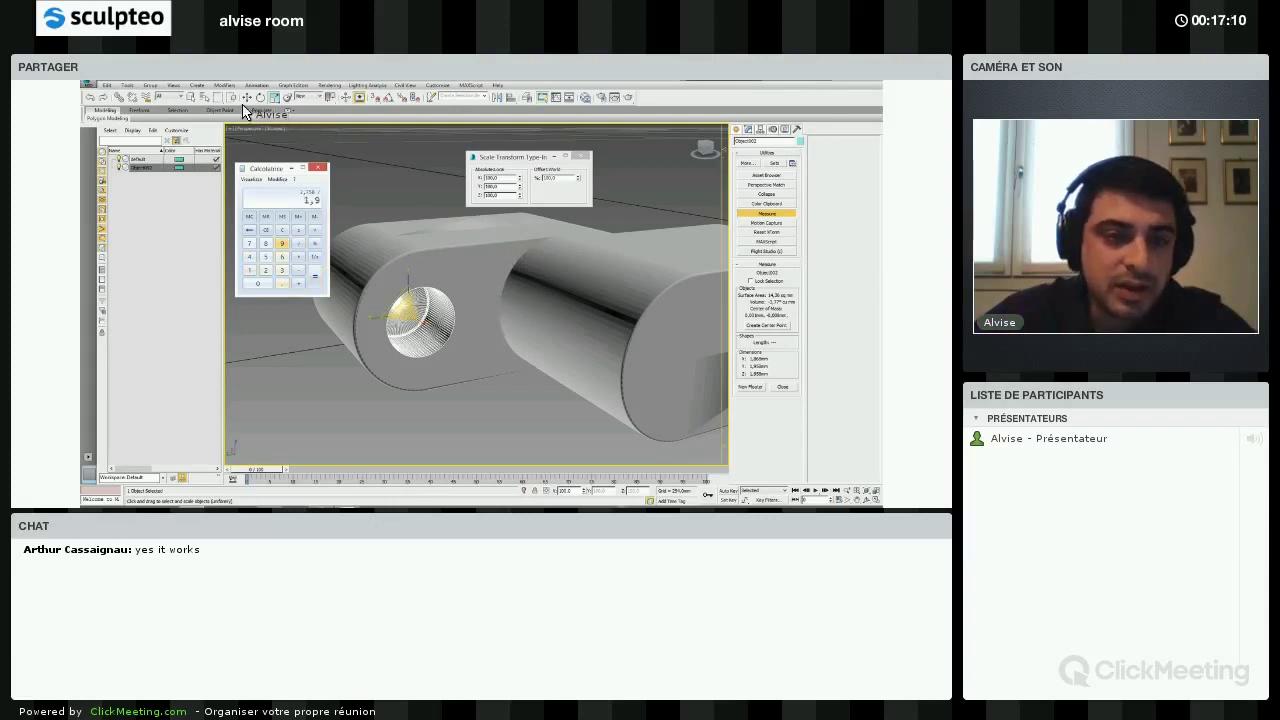
pyautogui.write('58')
pyautogui.press('Return')
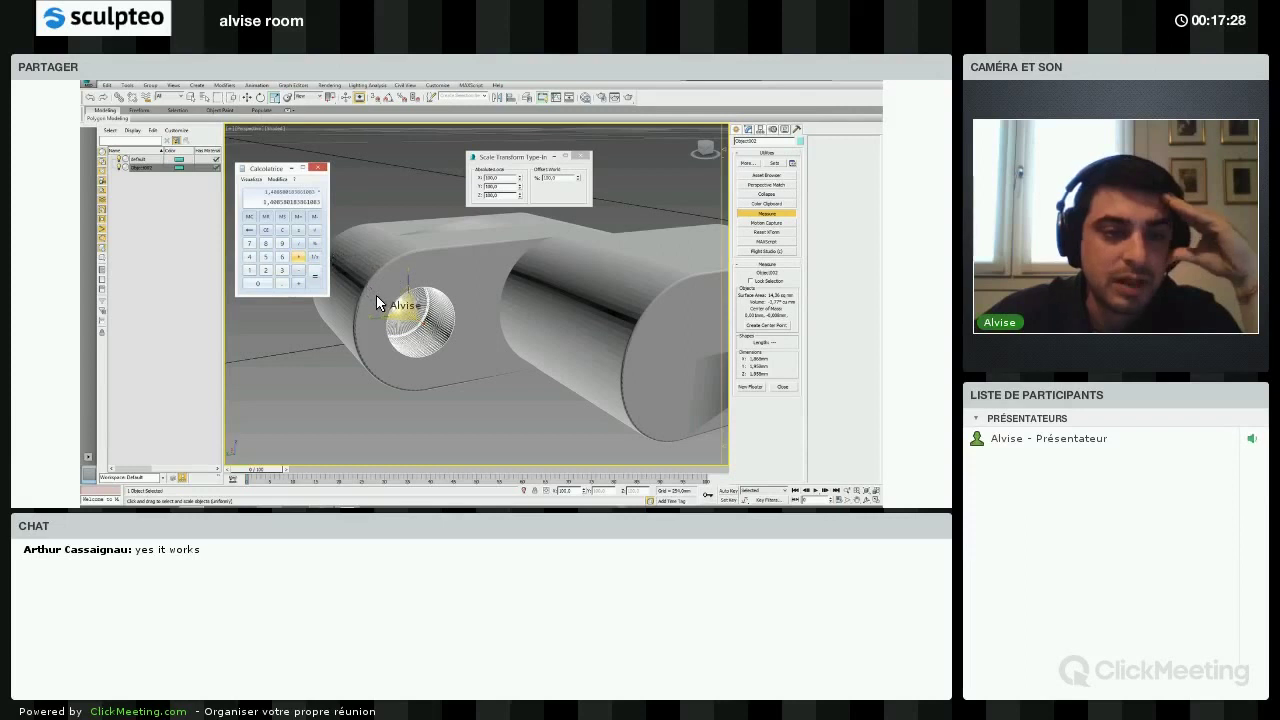
pyautogui.write('100')
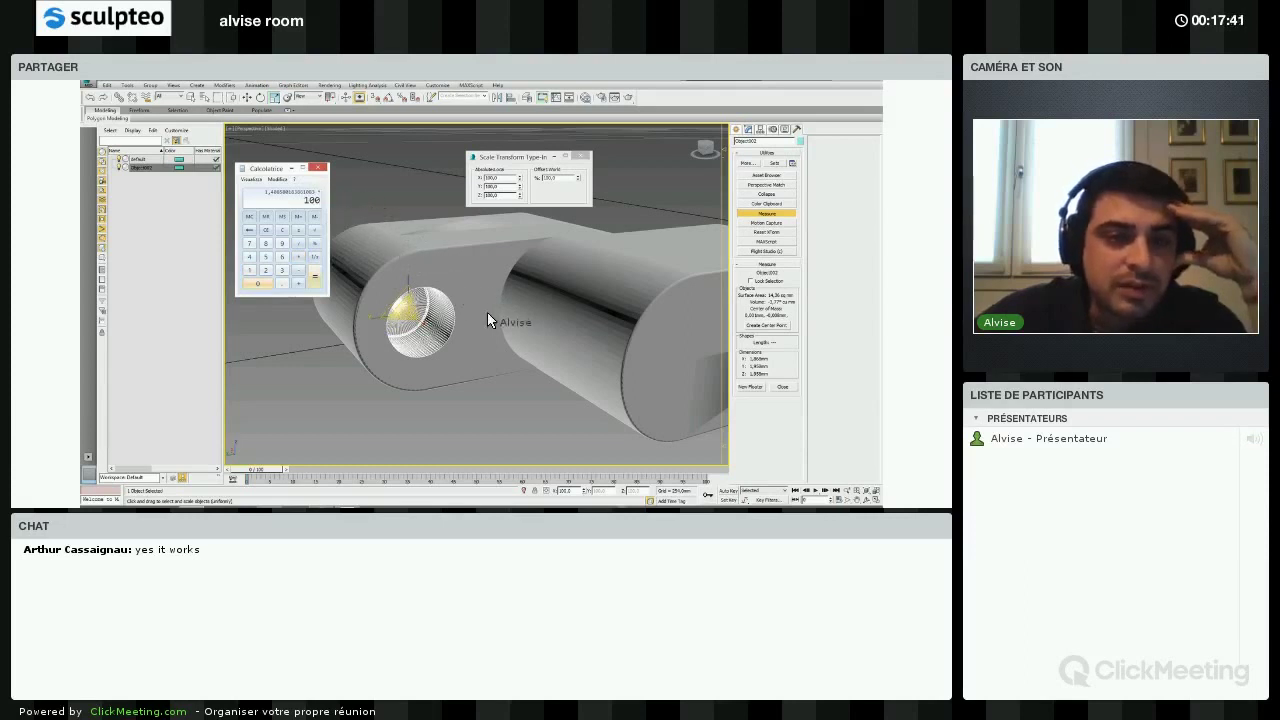
pyautogui.press('Return')
pyautogui.rightClick(265, 197)
pyautogui.click(285, 202)
pyautogui.hotkey('alt', 'Tab')
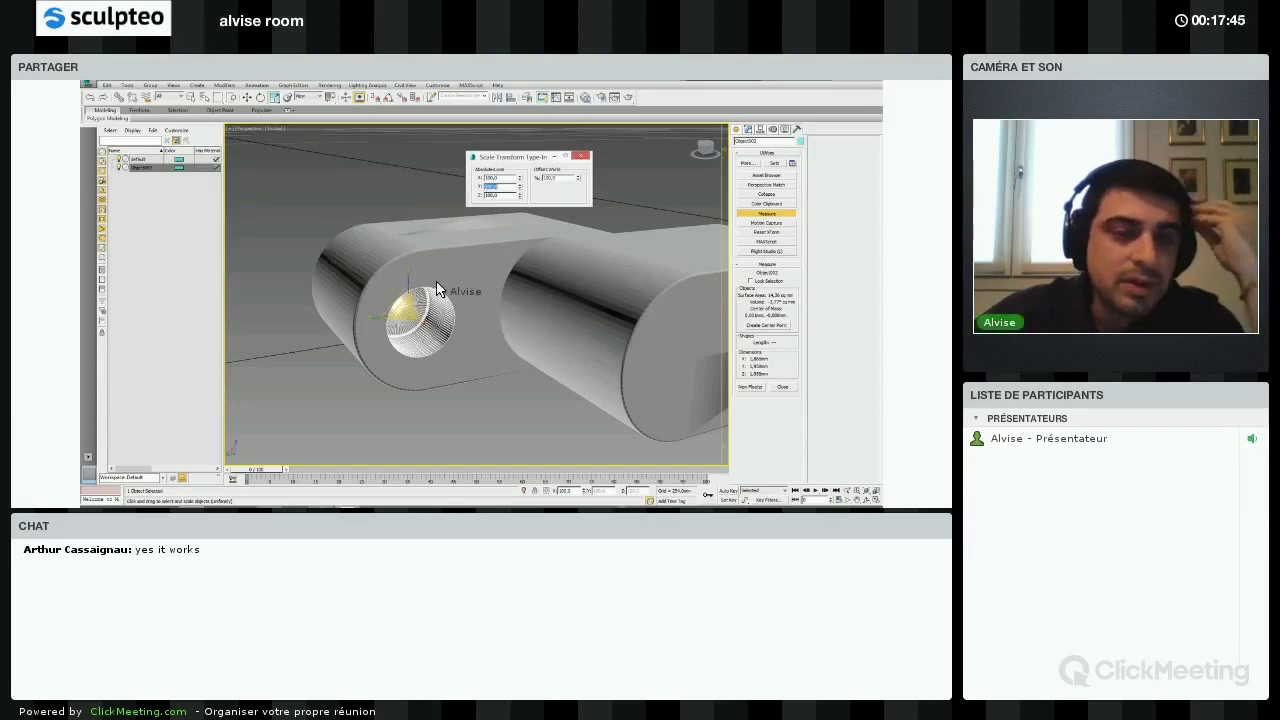
# - Scale the detached hole surface by the calculated percentage in absolute Y and Z, leaving X at 100, and close the scale dialog
pyautogui.rightClick(500, 186)
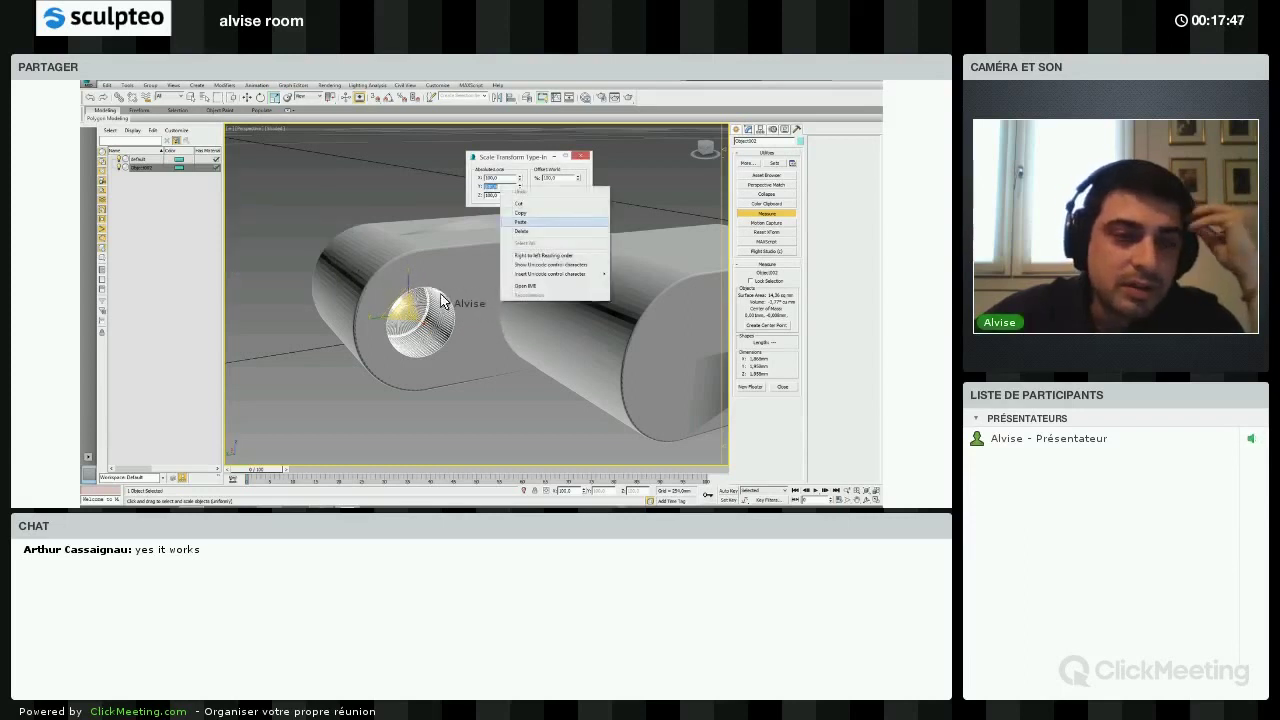
pyautogui.click(520, 228)
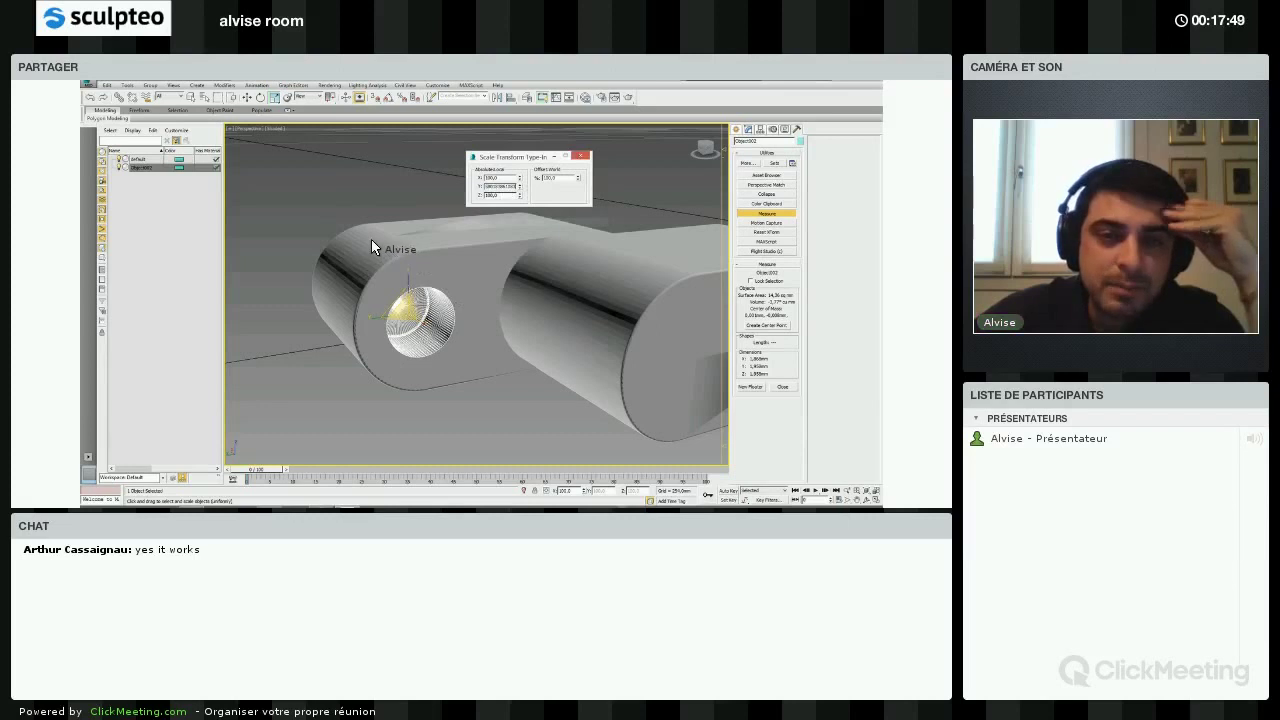
pyautogui.press('Tab')
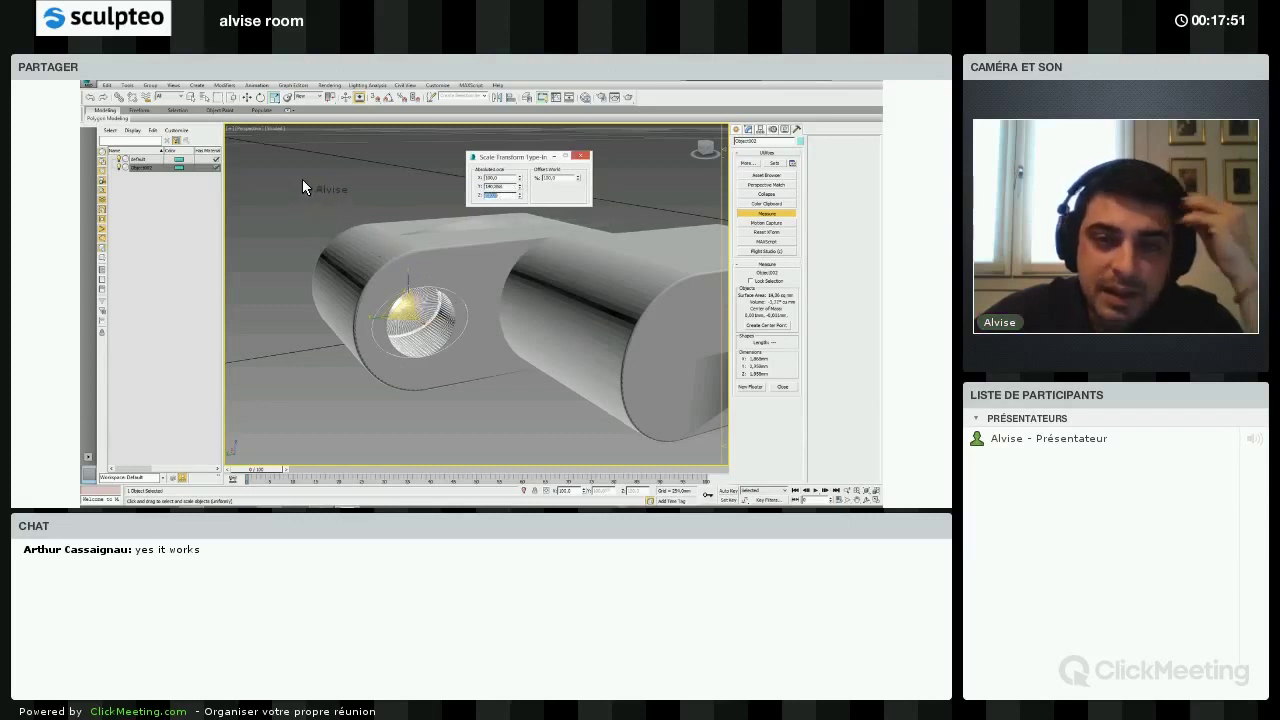
pyautogui.rightClick(500, 195)
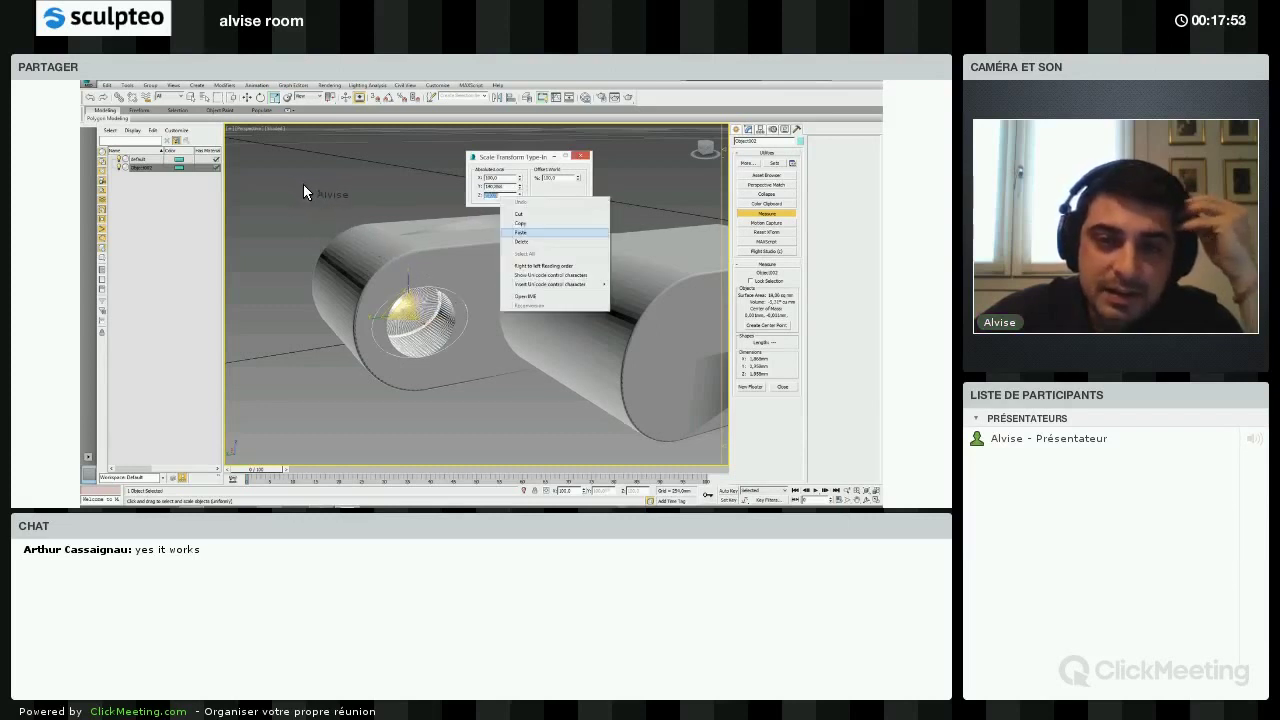
pyautogui.click(520, 232)
pyautogui.press('Return')
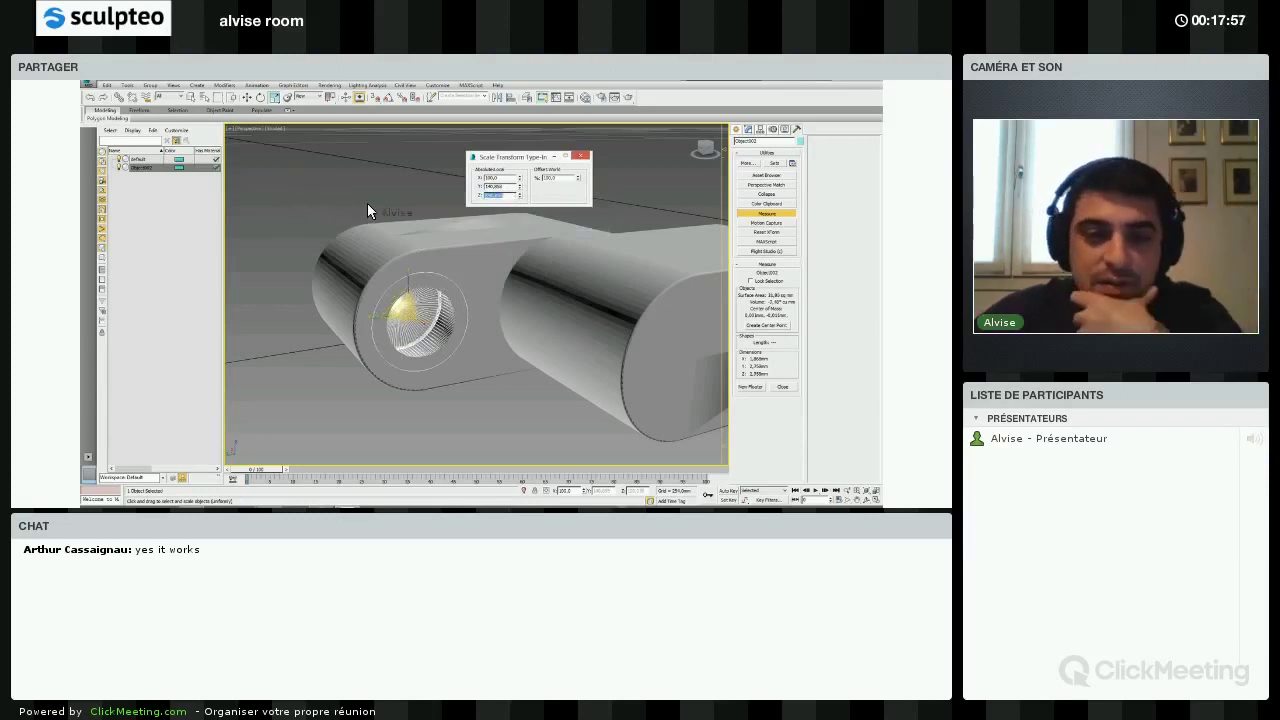
pyautogui.press('Escape')
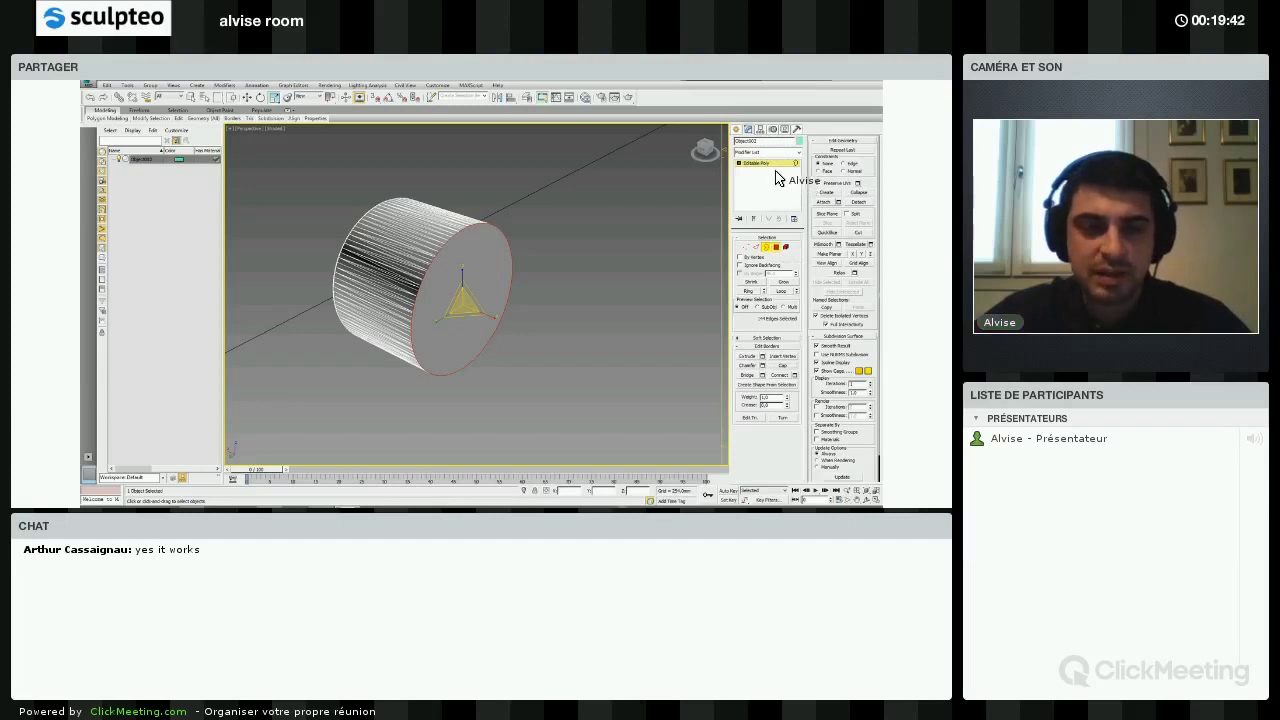
# - Switch from border to polygon selection, select the cap polygon at the cylinder's end and activate the Move tool
pyautogui.click(773, 242)
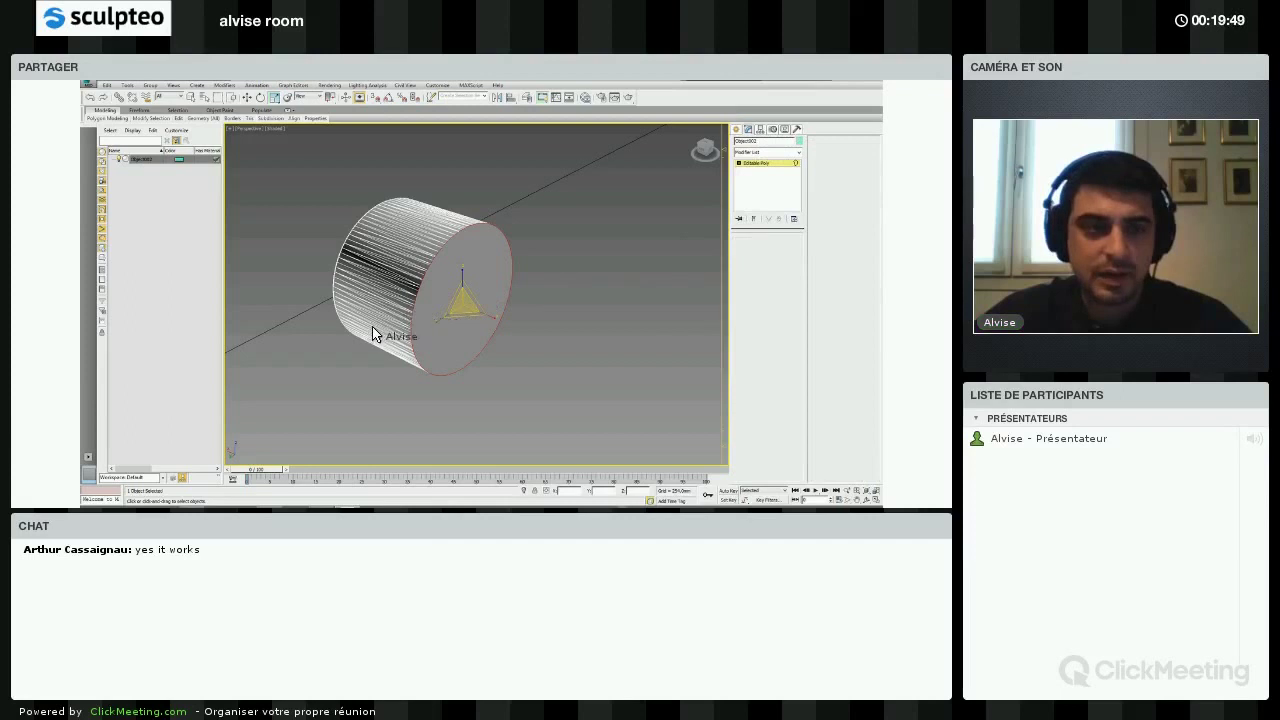
pyautogui.press('4')
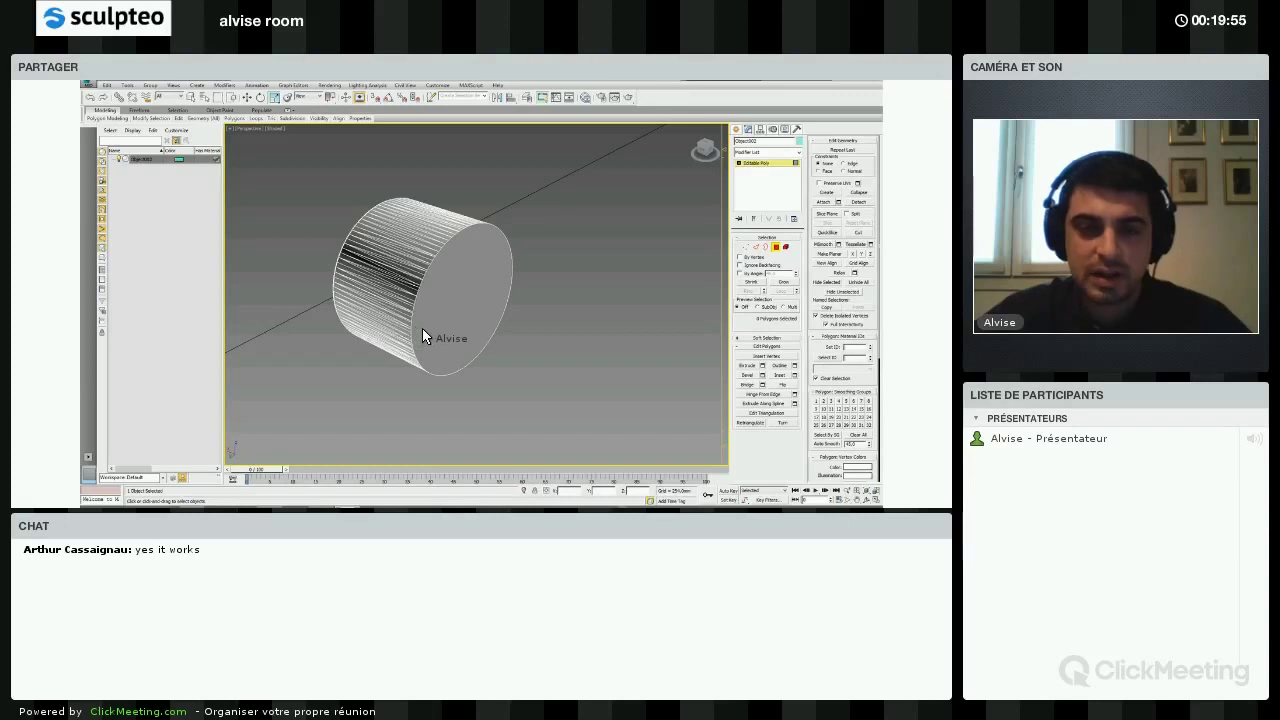
pyautogui.click(422, 328)
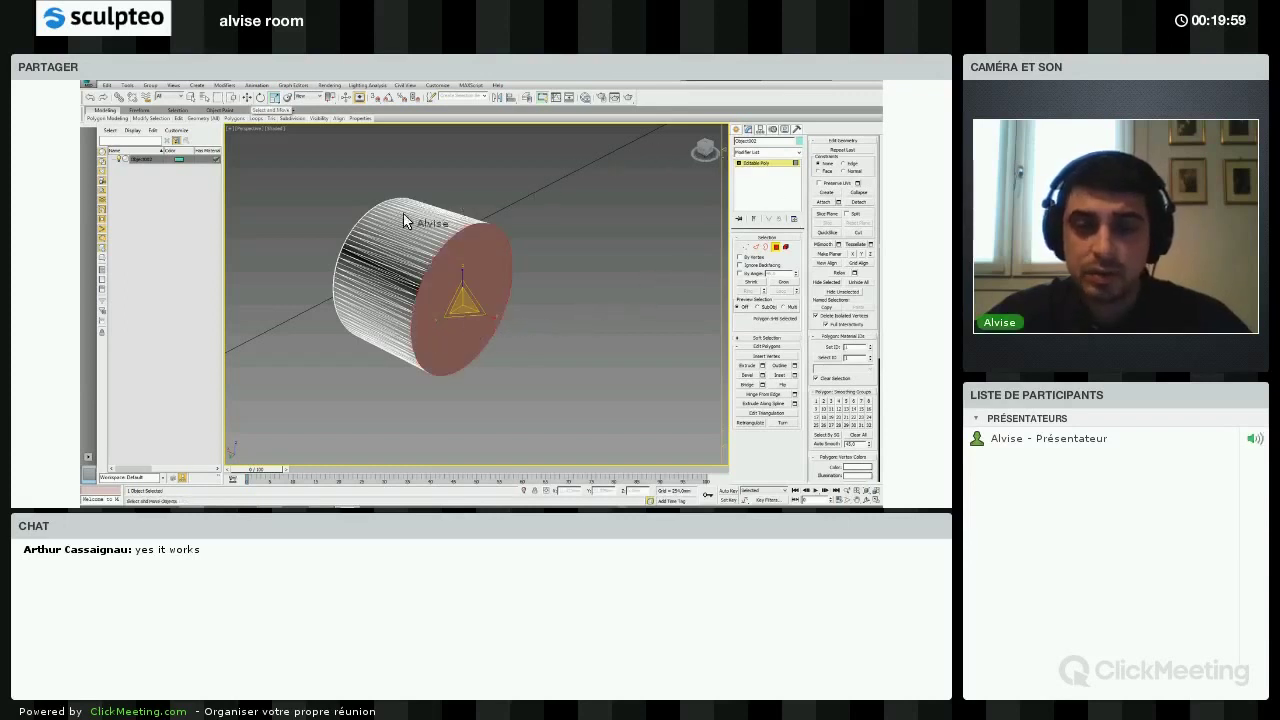
pyautogui.click(247, 97)
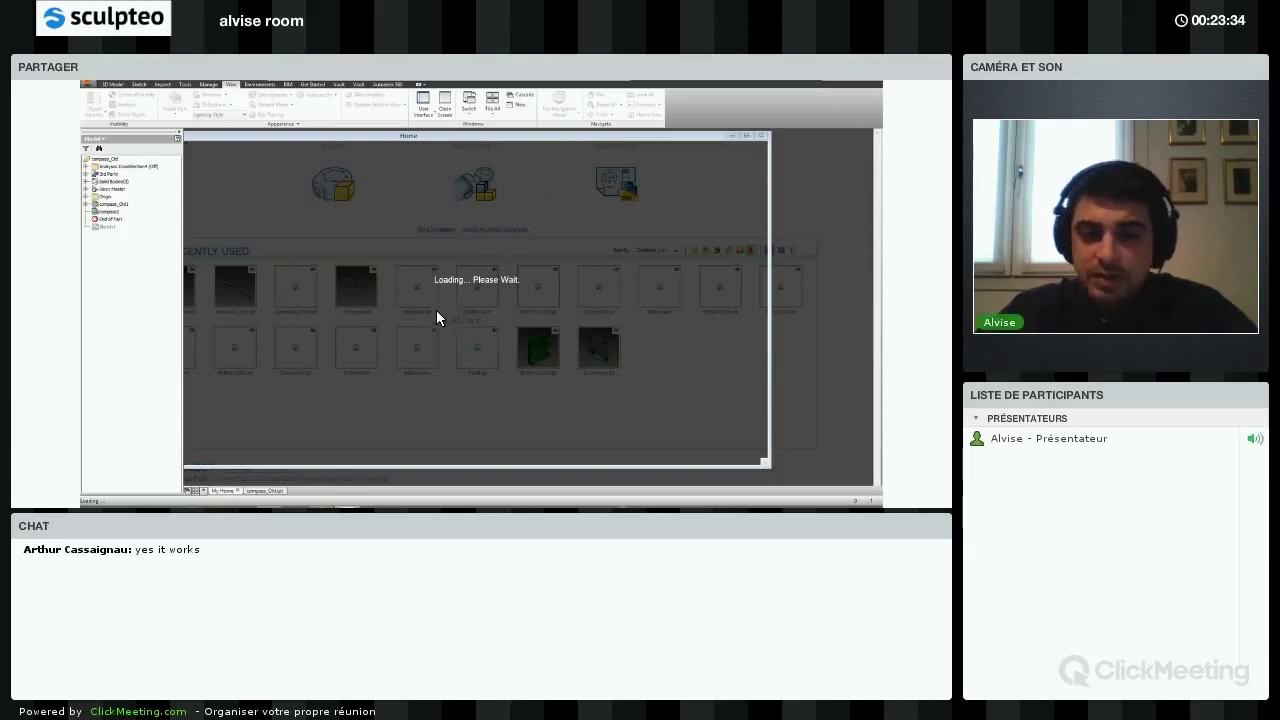
# - Switch to Inventor and examine the compass model's two arms, central hinge and handle, highlighting each arm's solid body
pyautogui.keyDown('shift'); pyautogui.moveTo(401, 315); pyautogui.dragTo(511, 317, button='middle'); pyautogui.keyUp('shift')
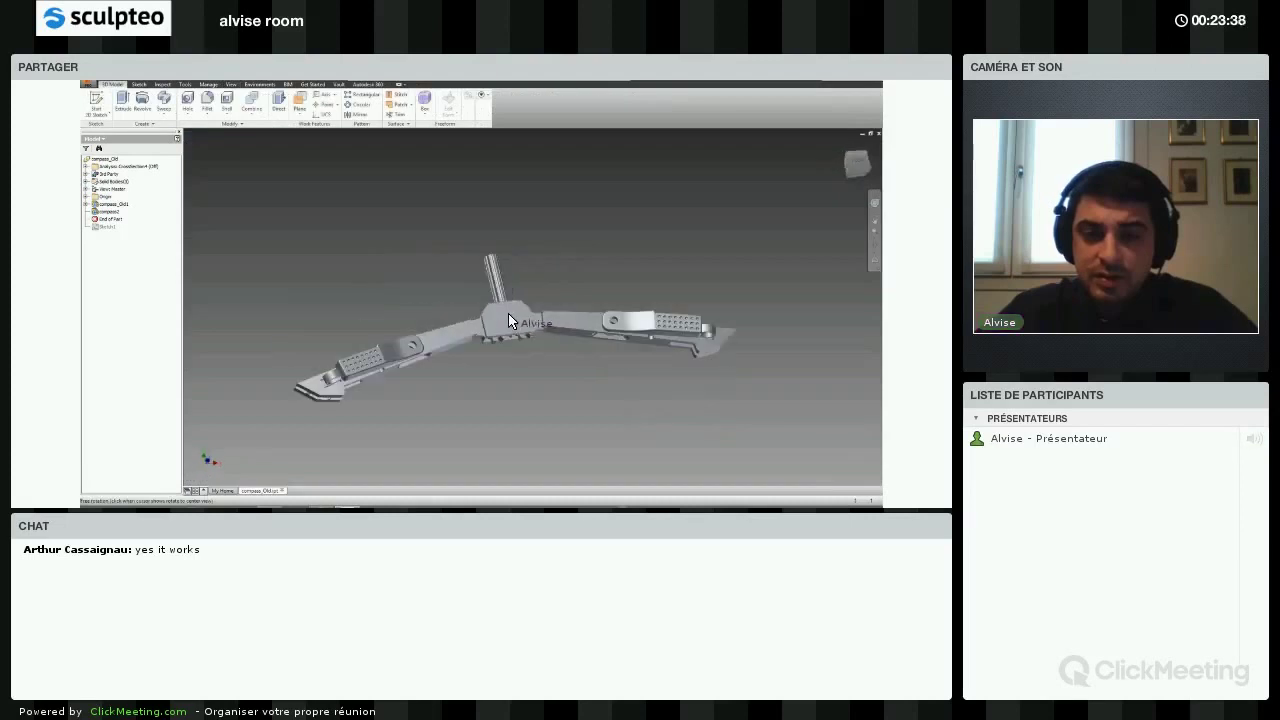
pyautogui.scroll(-2, 684, 303)
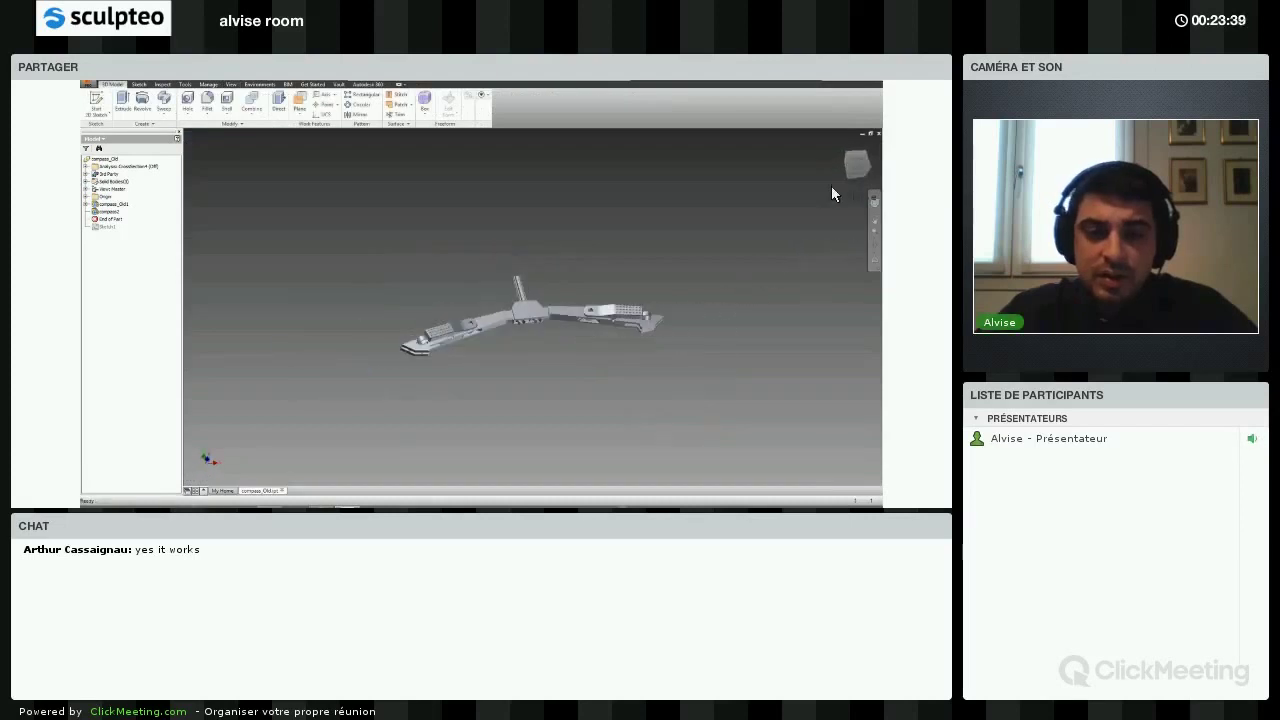
pyautogui.scroll(2, 477, 296)
pyautogui.keyDown('shift'); pyautogui.moveTo(477, 296); pyautogui.dragTo(405, 293, button='middle'); pyautogui.keyUp('shift')
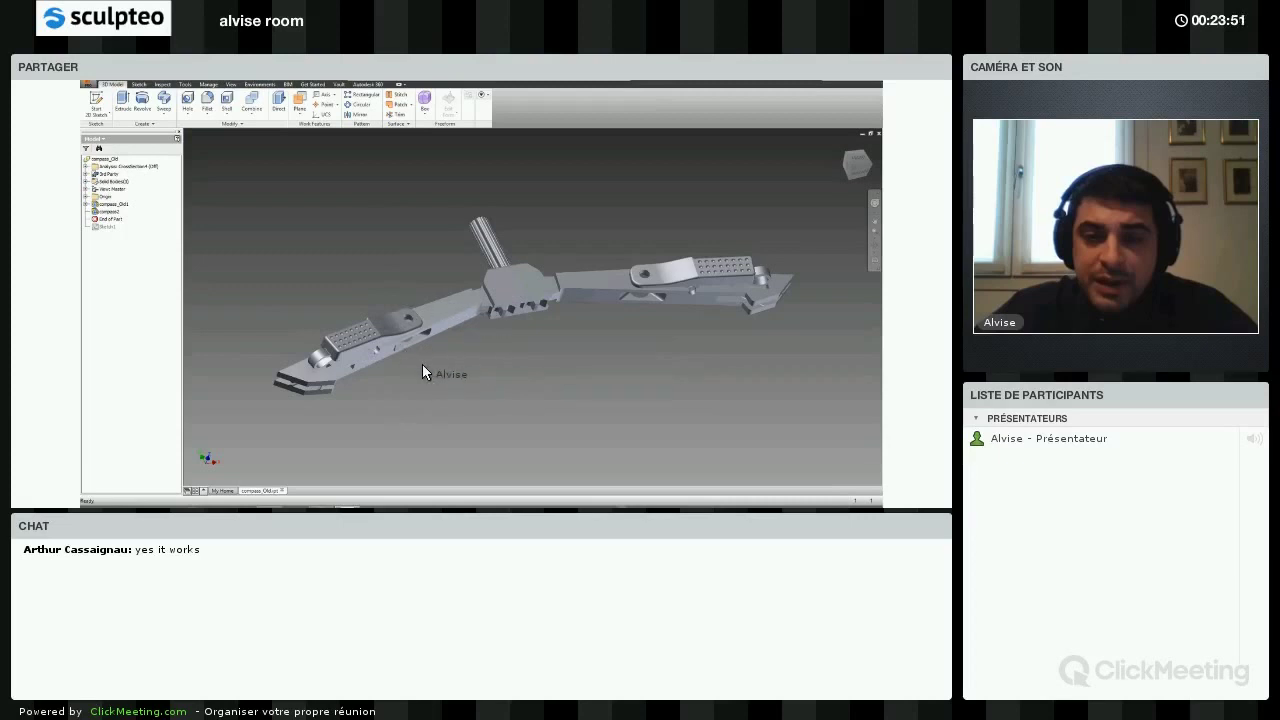
pyautogui.moveTo(483, 277); pyautogui.dragTo(361, 367, button='middle')
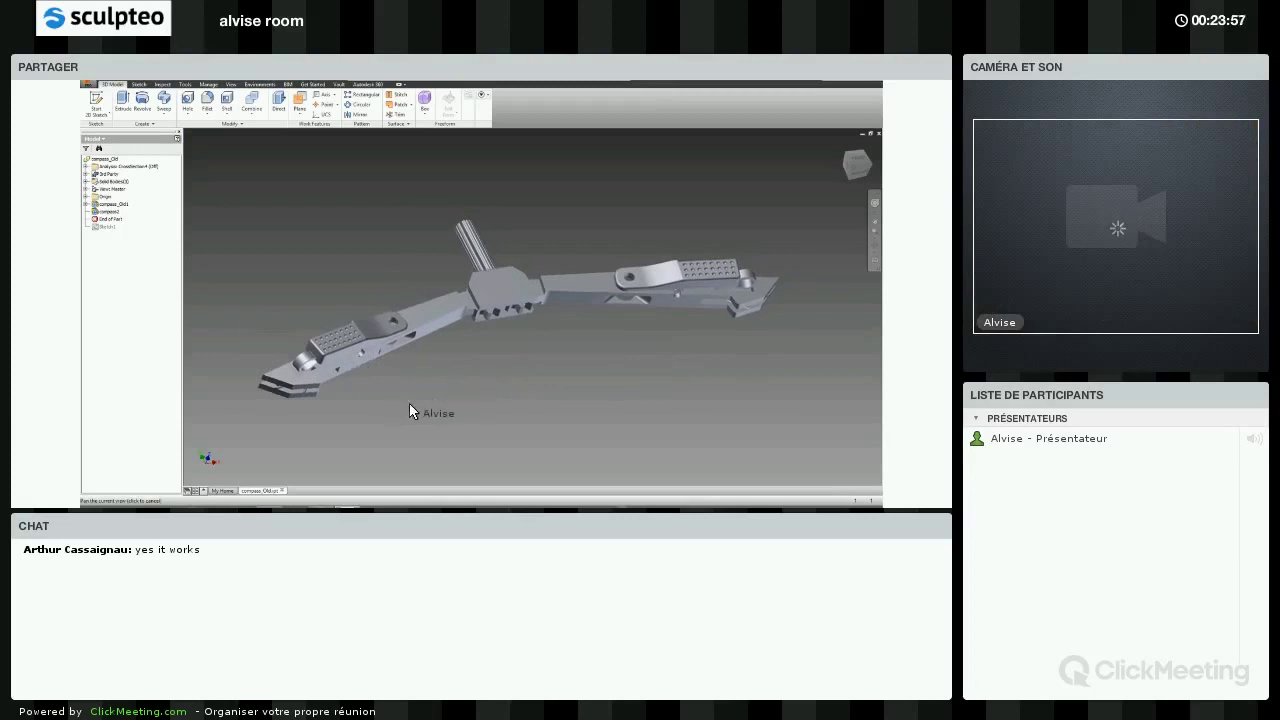
pyautogui.scroll(-3, 430, 280)
pyautogui.scroll(4, 441, 274)
pyautogui.keyDown('shift'); pyautogui.moveTo(441, 274); pyautogui.dragTo(306, 210, button='middle'); pyautogui.keyUp('shift')
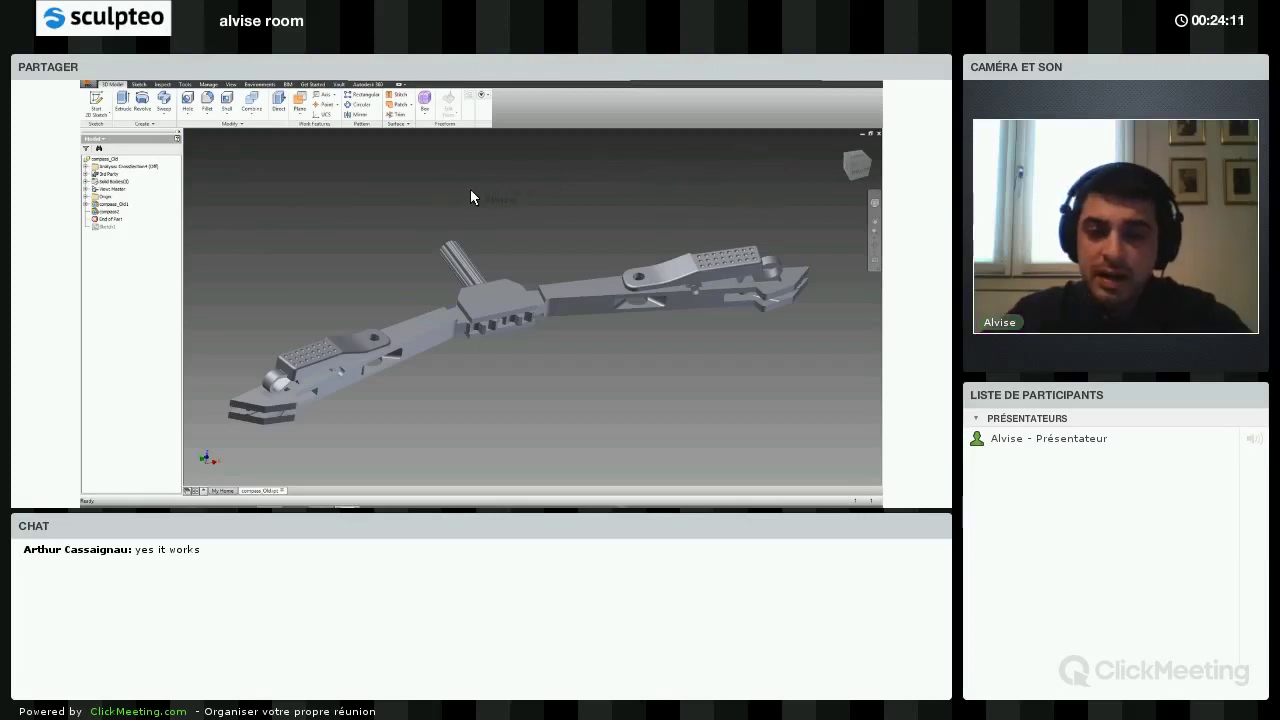
pyautogui.moveTo(474, 185); pyautogui.dragTo(479, 170, button='middle')
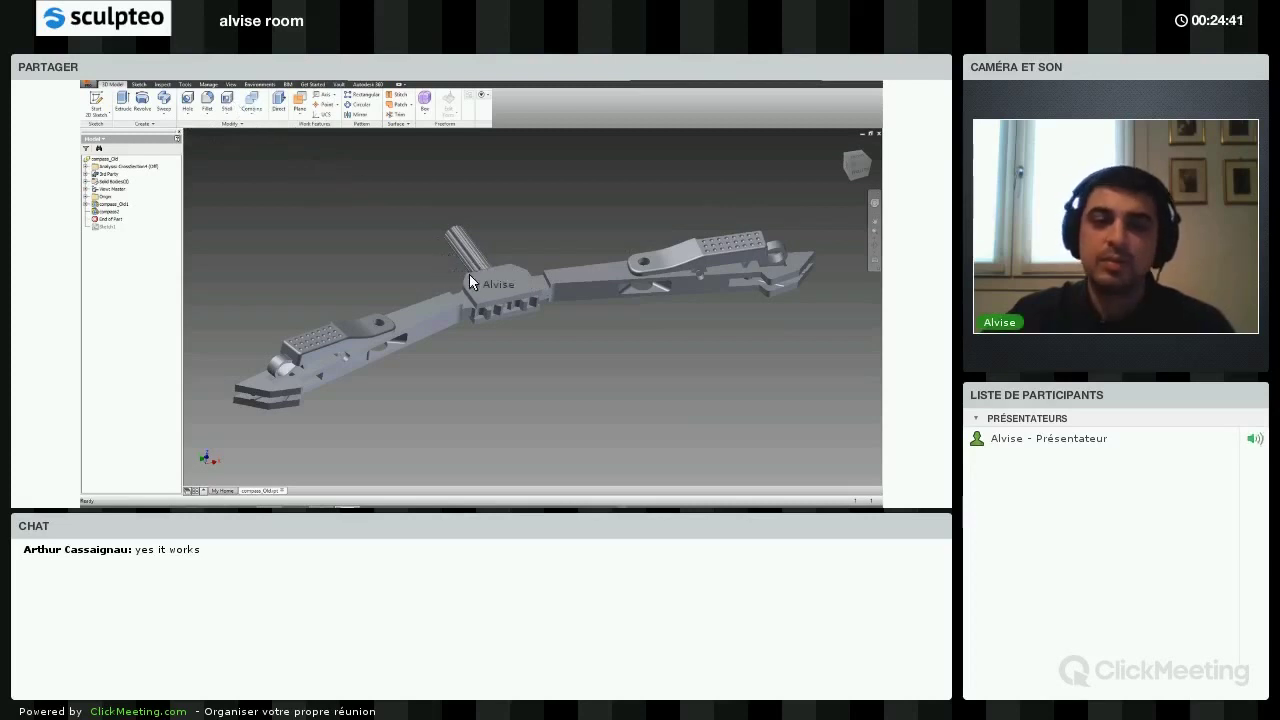
pyautogui.click(491, 289)
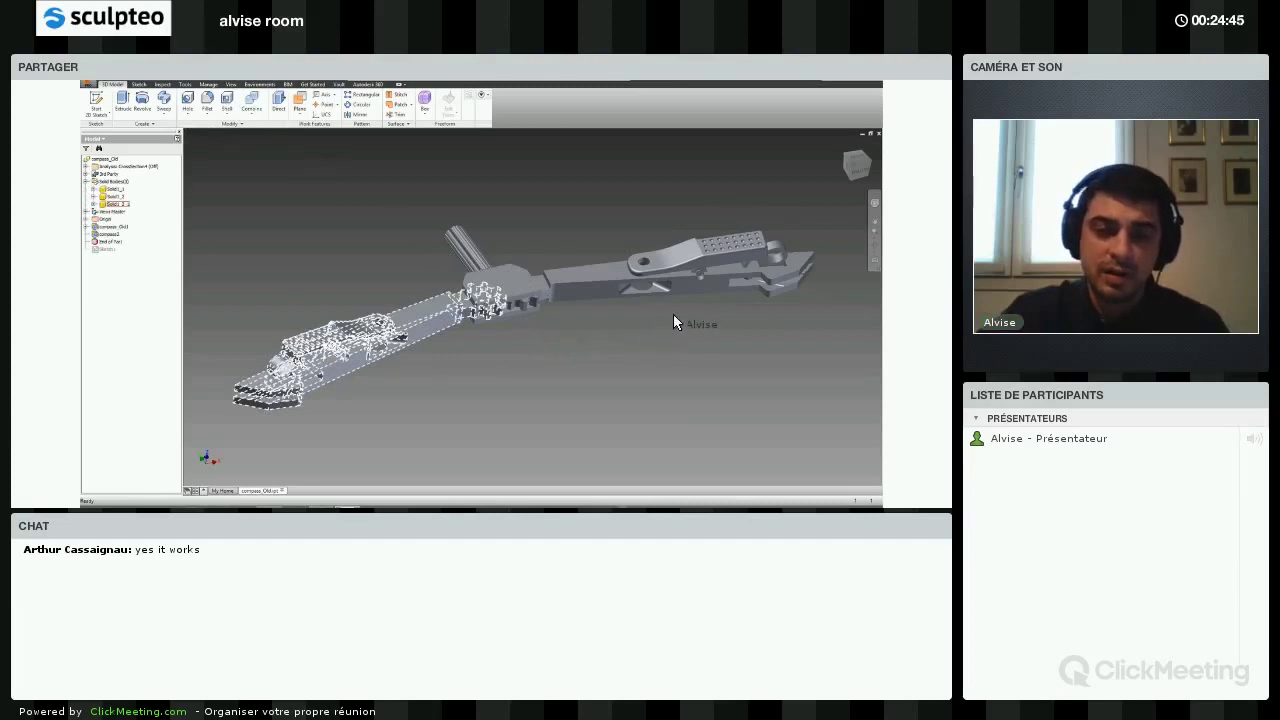
pyautogui.click(708, 302)
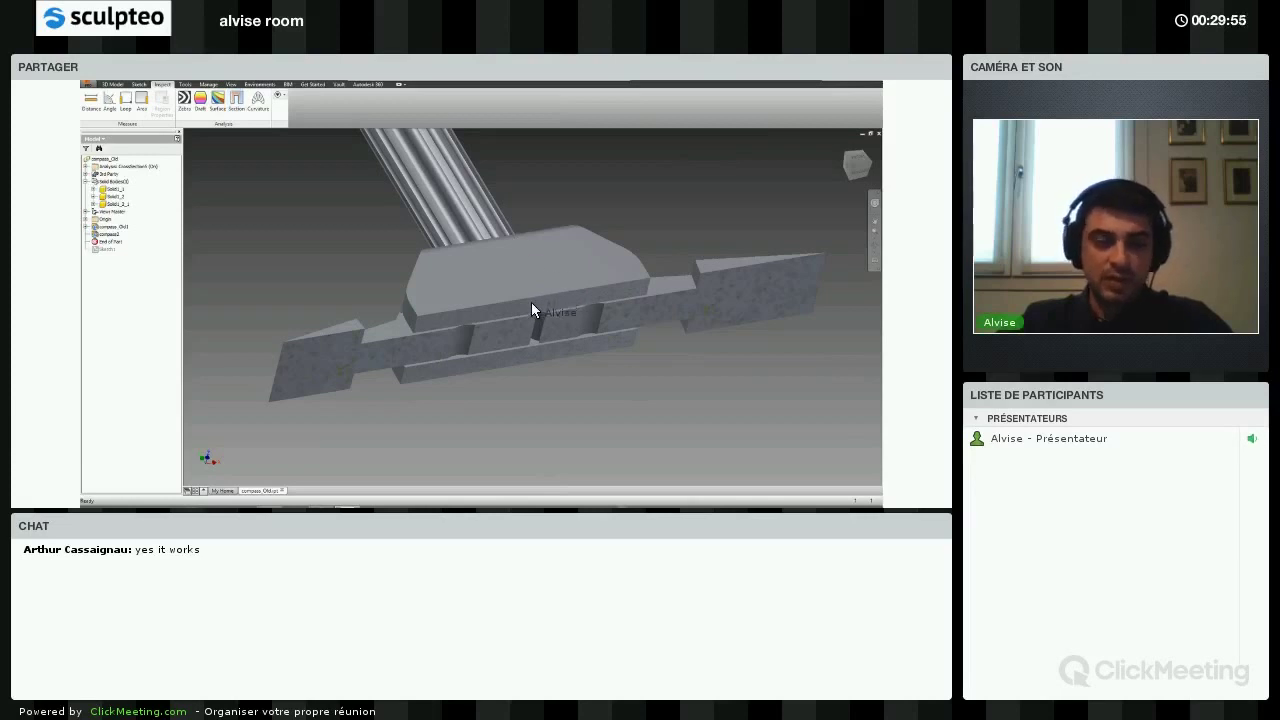
# - Inspect the section through the compass's central hinge, then restore the full view and examine the geared joint
pyautogui.keyDown('shift'); pyautogui.moveTo(534, 297); pyautogui.dragTo(529, 298, button='middle'); pyautogui.keyUp('shift')
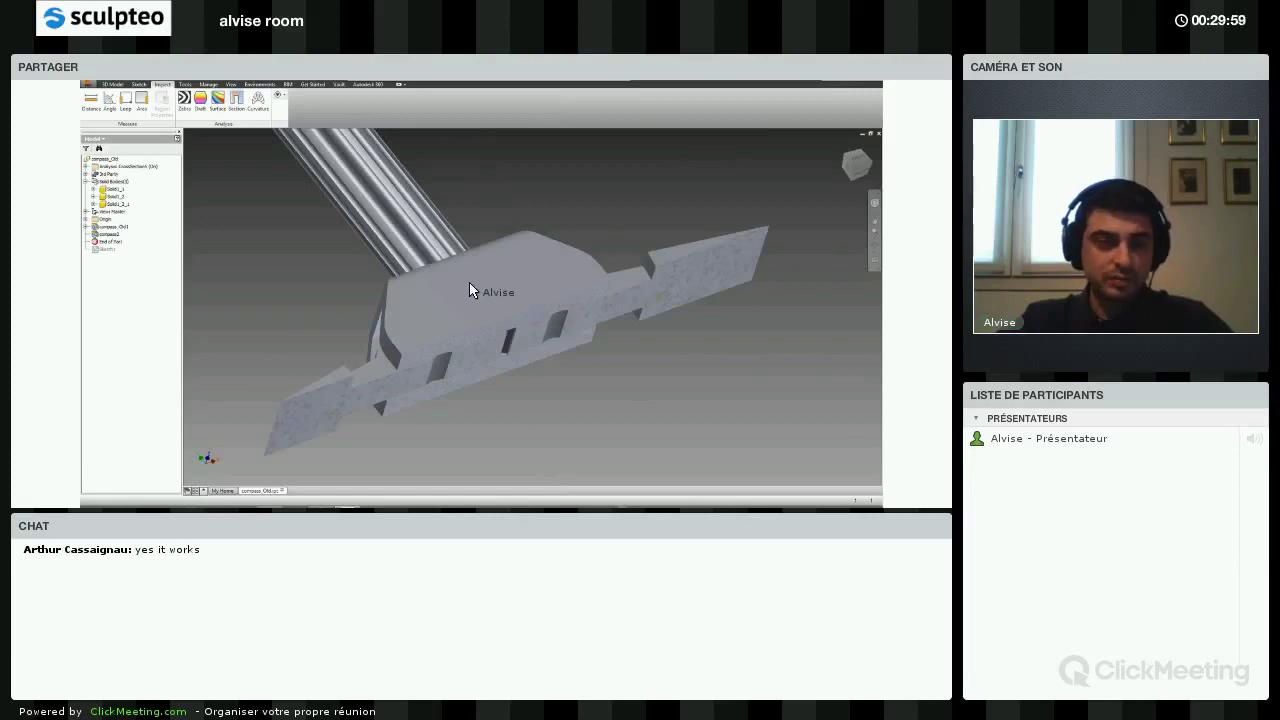
pyautogui.keyDown('shift'); pyautogui.moveTo(486, 279); pyautogui.dragTo(513, 229, button='middle'); pyautogui.keyUp('shift')
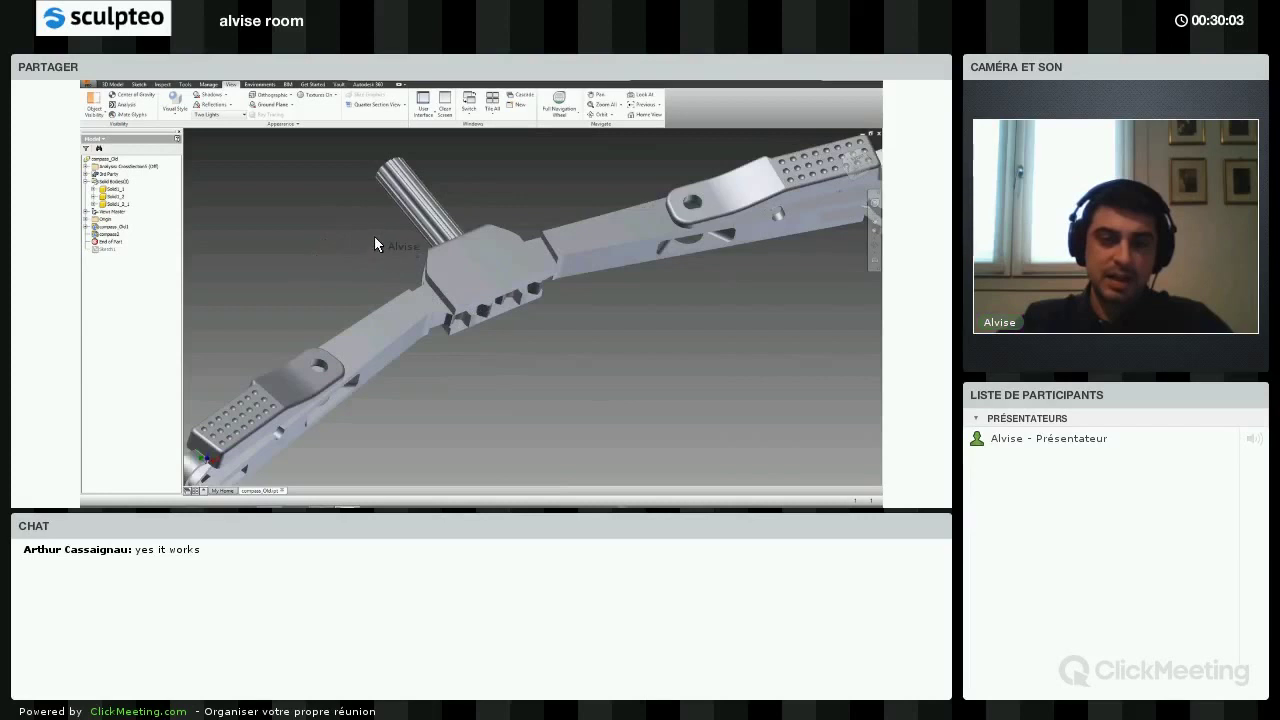
pyautogui.keyDown('shift'); pyautogui.moveTo(374, 237); pyautogui.dragTo(363, 337, button='middle'); pyautogui.keyUp('shift')
pyautogui.keyDown('shift'); pyautogui.moveTo(621, 250); pyautogui.dragTo(538, 231, button='middle'); pyautogui.keyUp('shift')
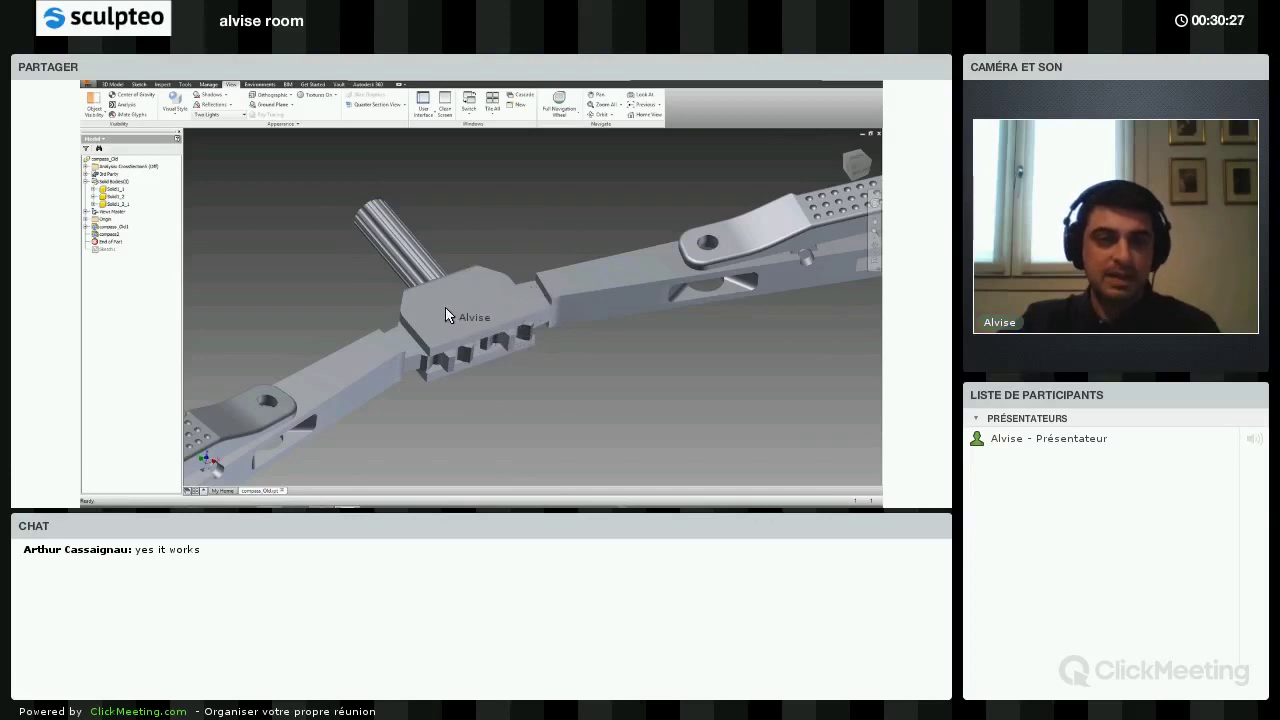
# - Combine the two compass arm bodies that meet at the central hinge into one solid
pyautogui.click(120, 203)
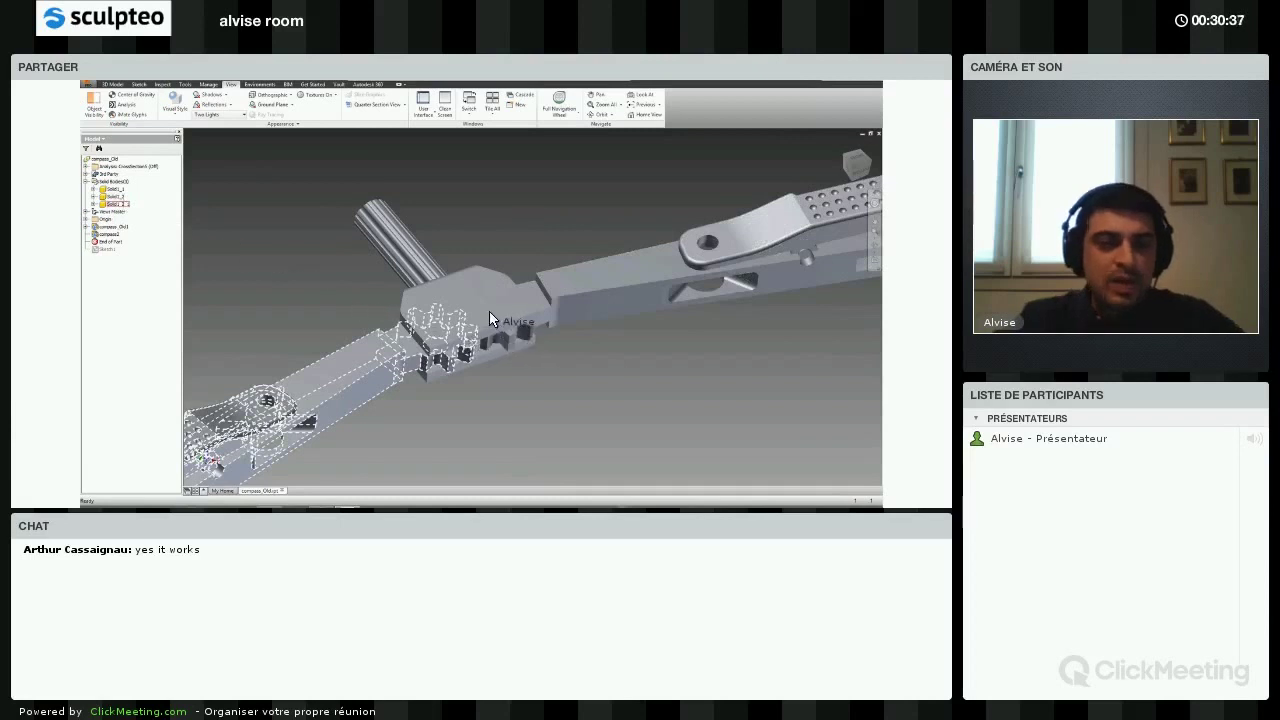
pyautogui.press('space')
pyautogui.click(538, 302)
pyautogui.click(521, 301)
pyautogui.press('Return')
pyautogui.press('Escape')
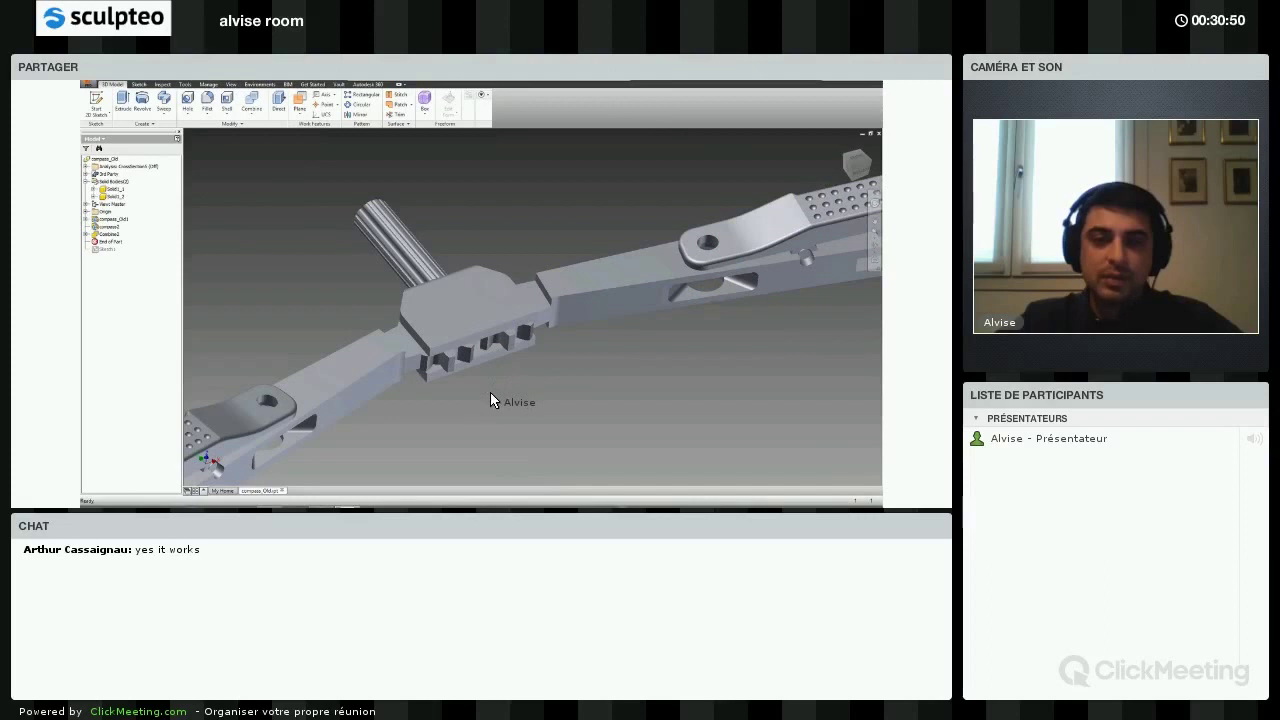
# - Create a sketch on the flat face of the central hinge cover, project the two circular pivot outlines into it and finish the sketch
pyautogui.press('s')
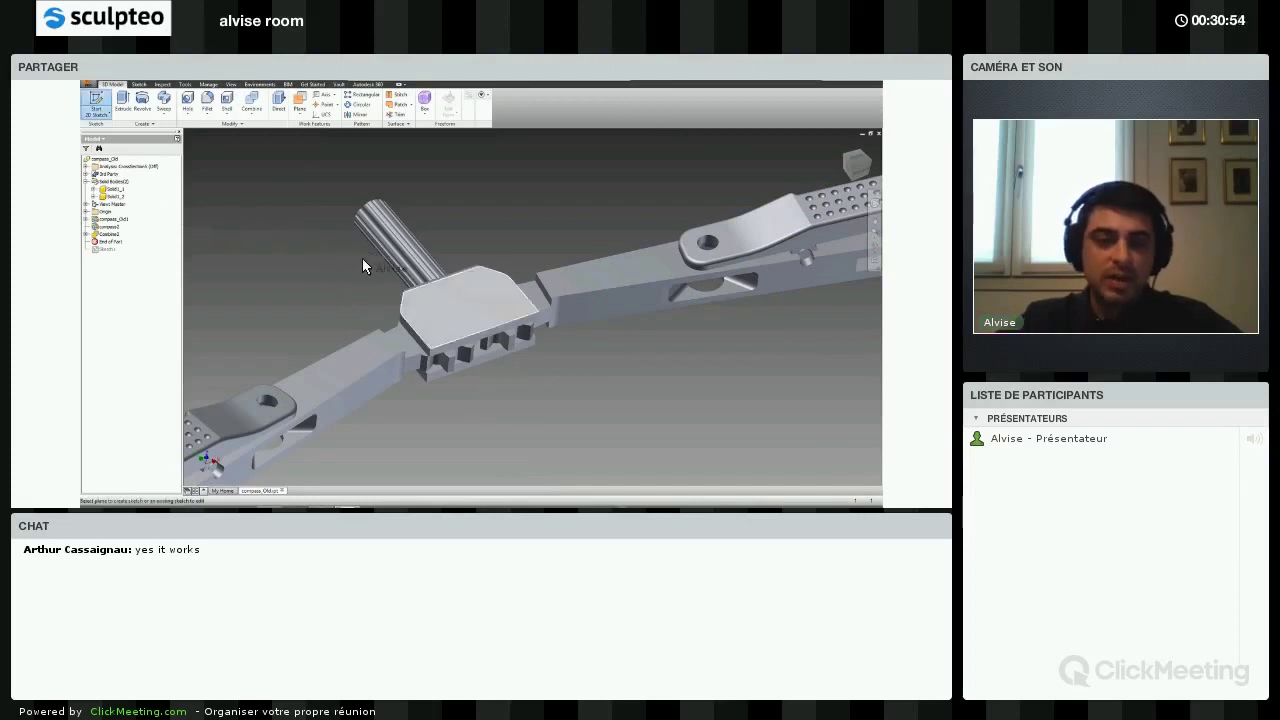
pyautogui.click(402, 286)
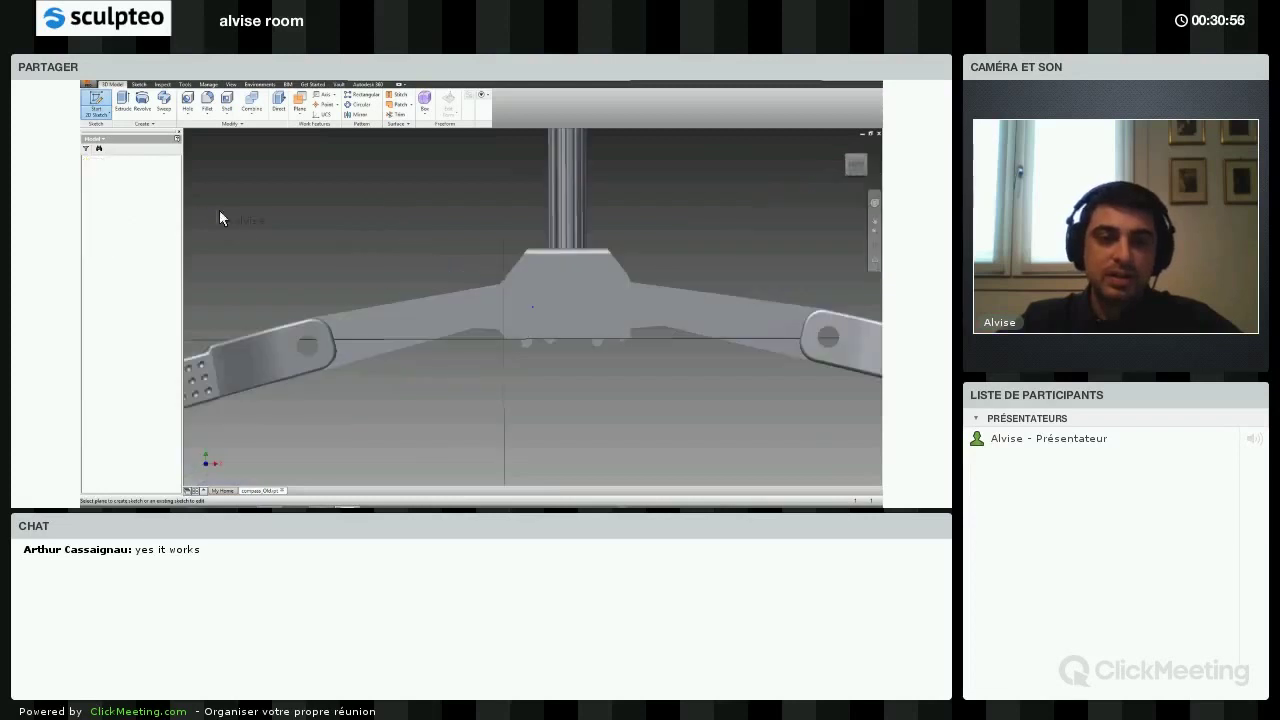
pyautogui.click(535, 306)
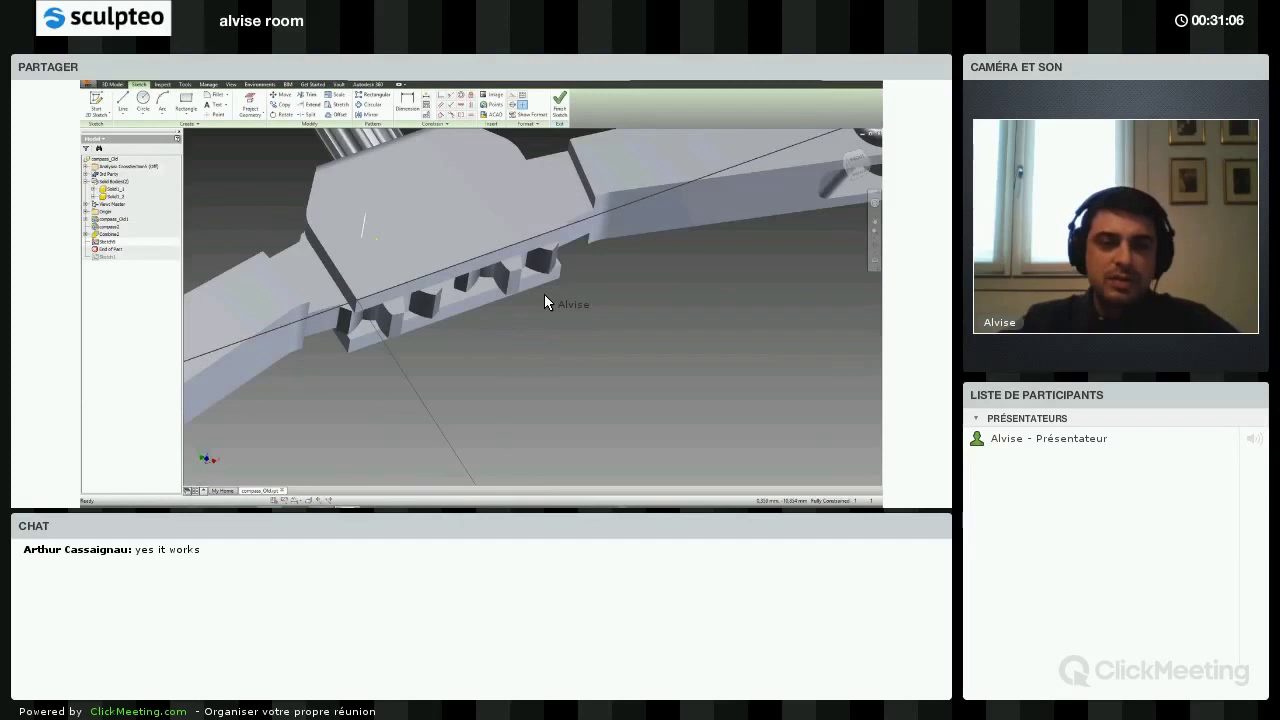
pyautogui.press('p')
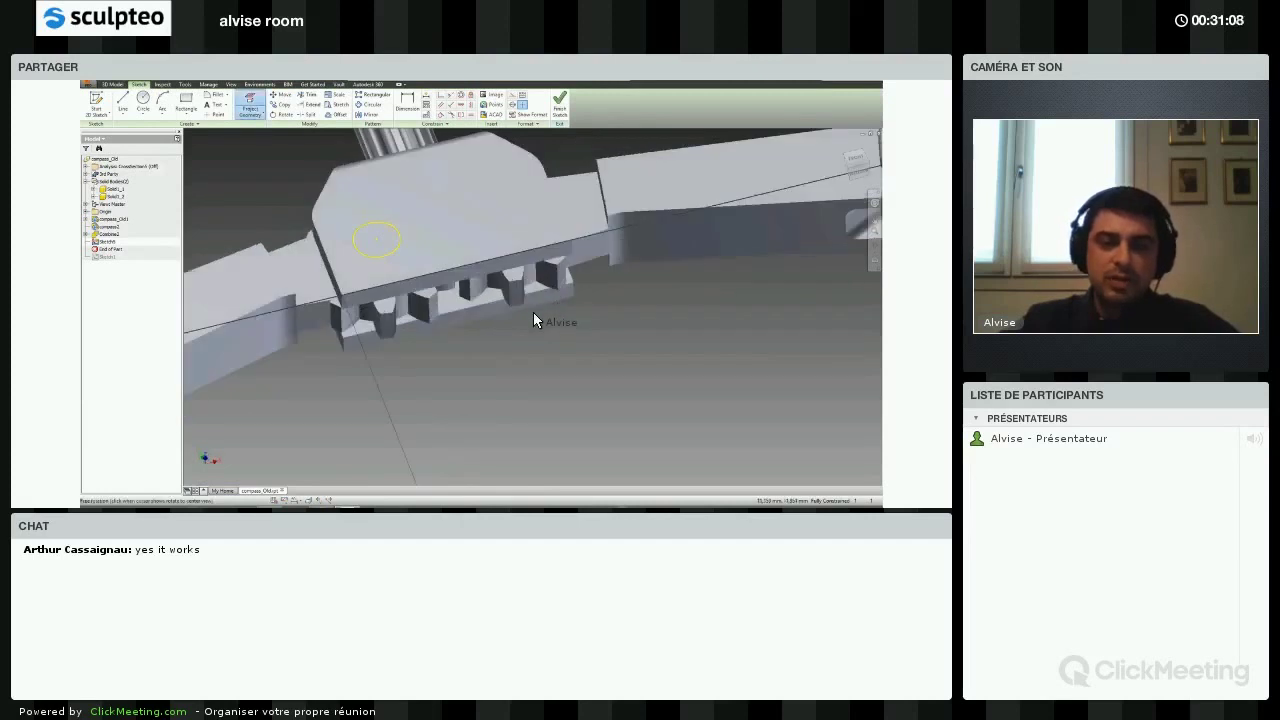
pyautogui.keyDown('shift'); pyautogui.moveTo(498, 304); pyautogui.dragTo(248, 154, button='middle'); pyautogui.keyUp('shift')
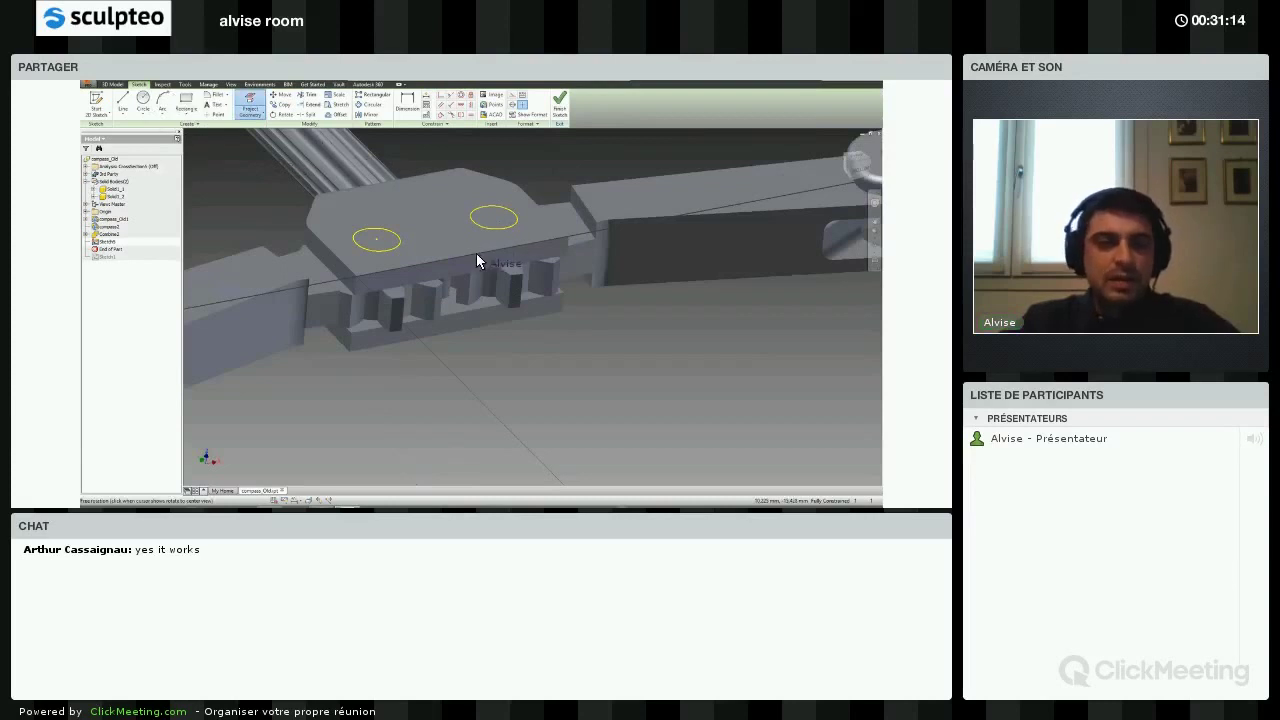
pyautogui.keyDown('shift'); pyautogui.moveTo(476, 253); pyautogui.dragTo(499, 268, button='middle'); pyautogui.keyUp('shift')
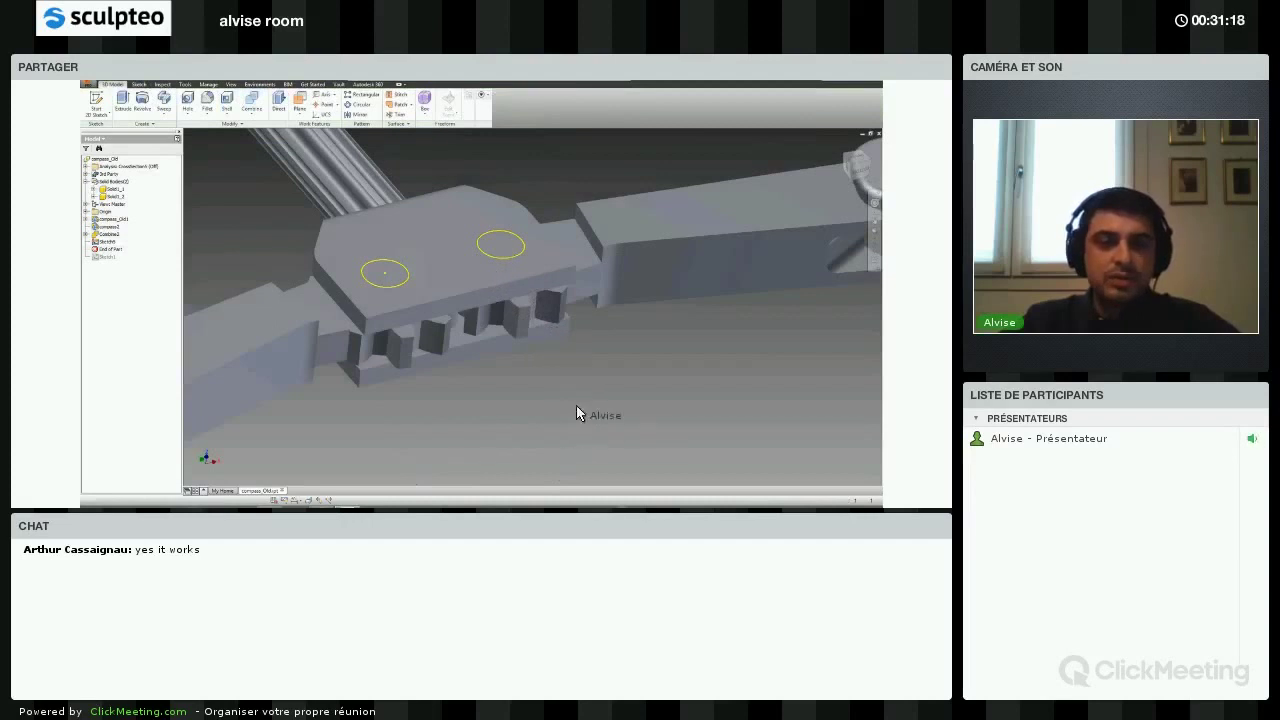
# - Delete the cylindrical faces of the two gear pivot holes with the Heal option enabled to close the holes
pyautogui.moveTo(571, 347); pyautogui.dragTo(645, 308, button='middle')
pyautogui.moveTo(572, 363); pyautogui.dragTo(559, 377, button='middle')
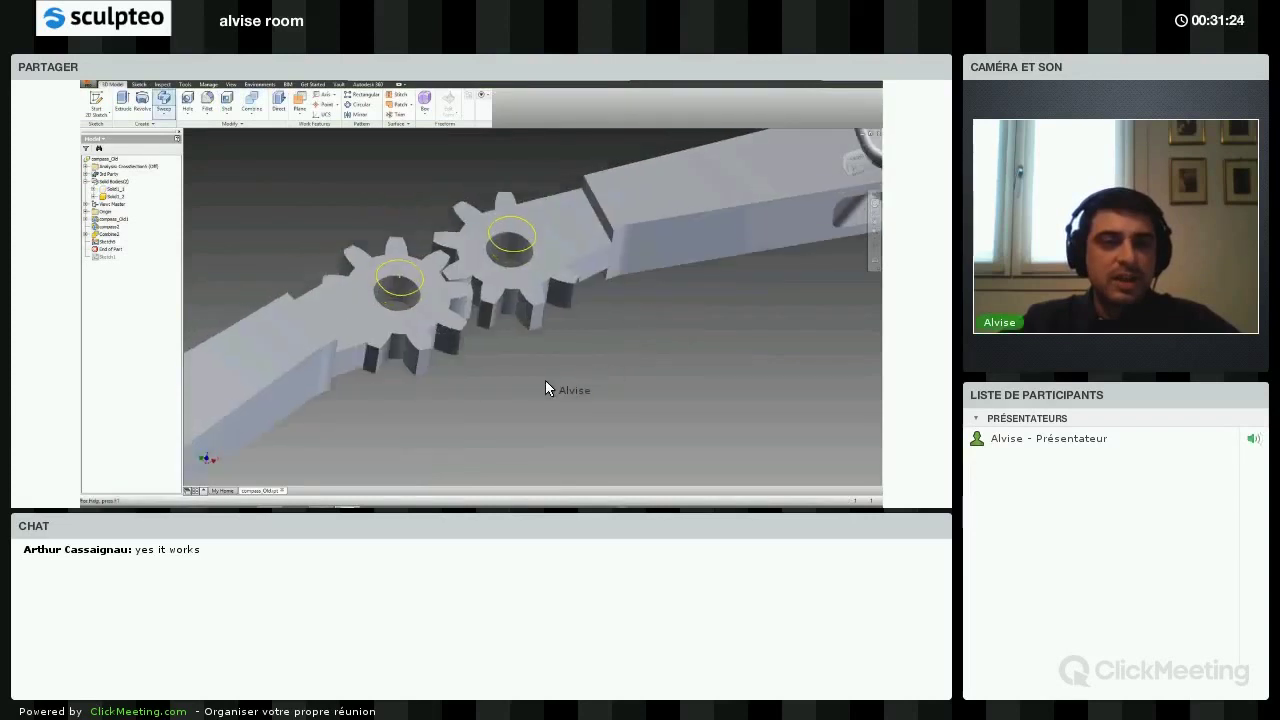
pyautogui.click(232, 124)
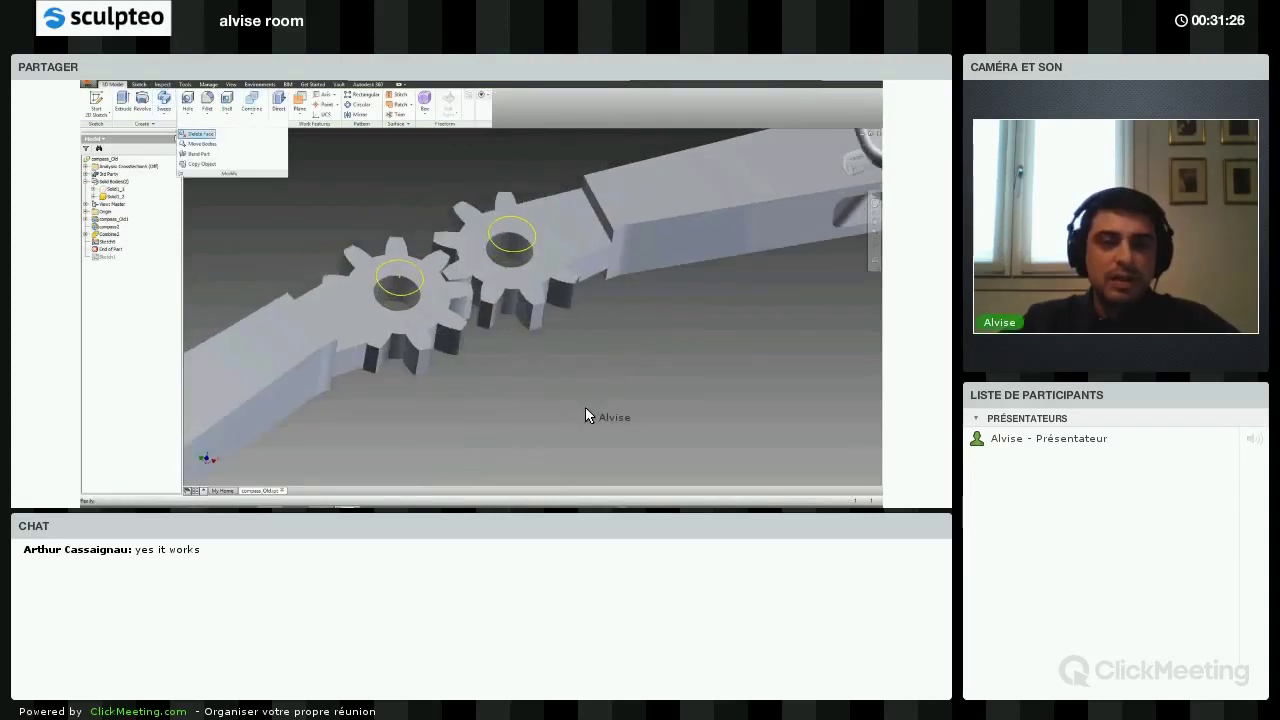
pyautogui.click(232, 124)
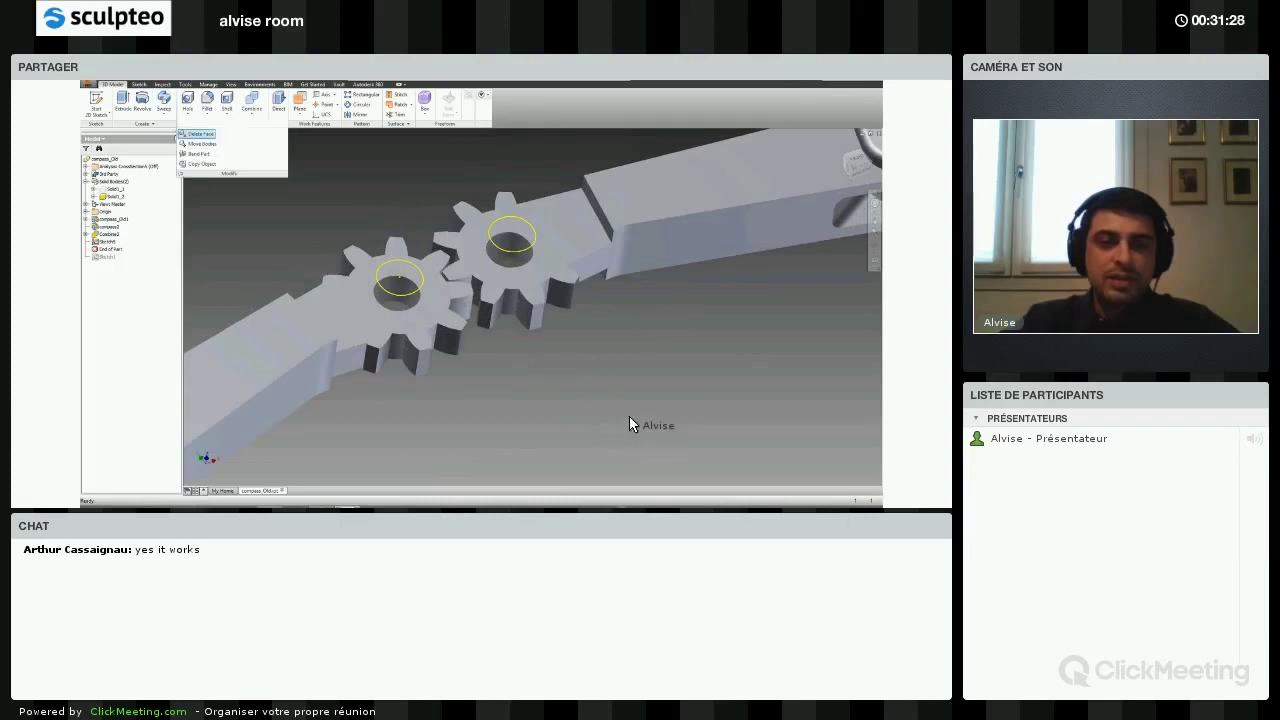
pyautogui.click(200, 133)
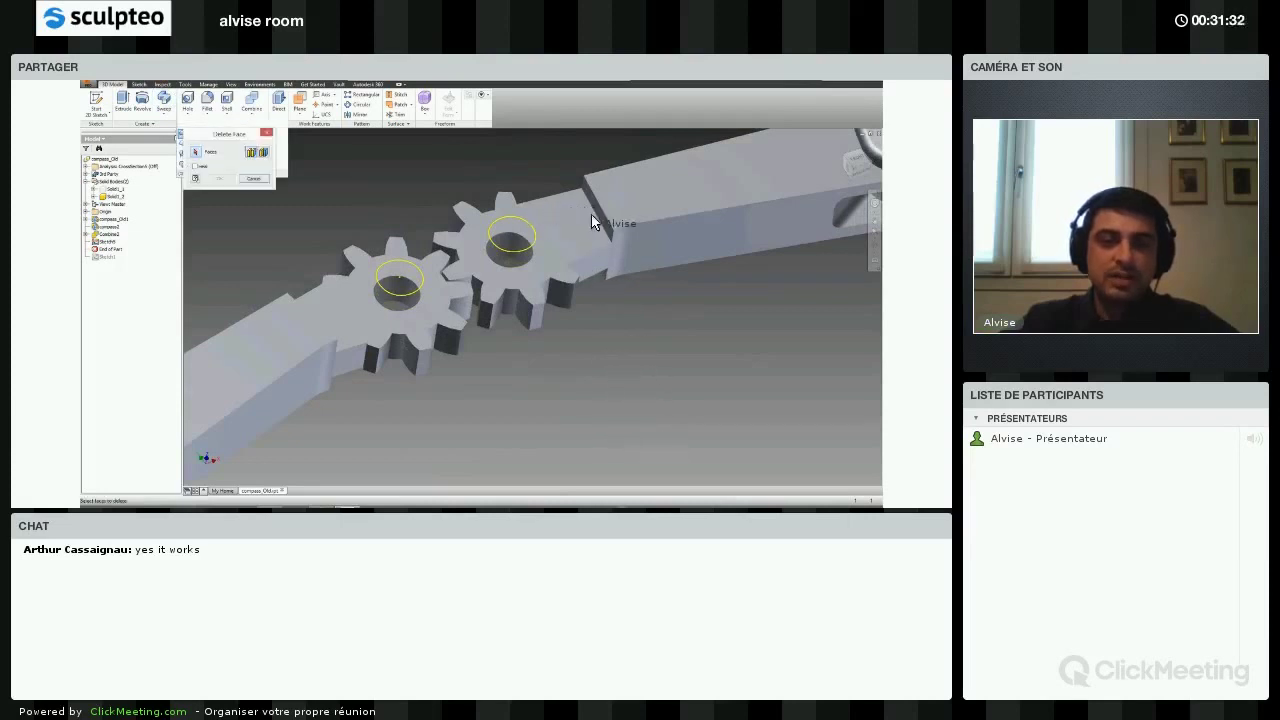
pyautogui.click(397, 294)
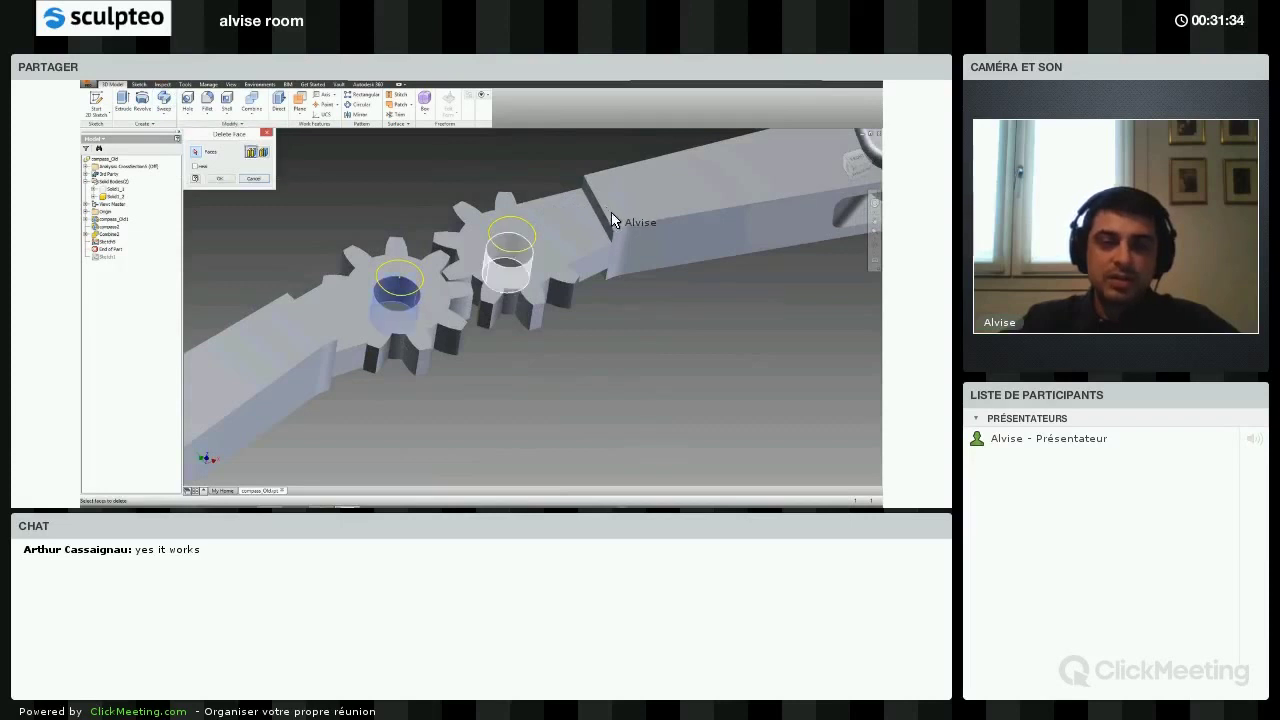
pyautogui.click(510, 262)
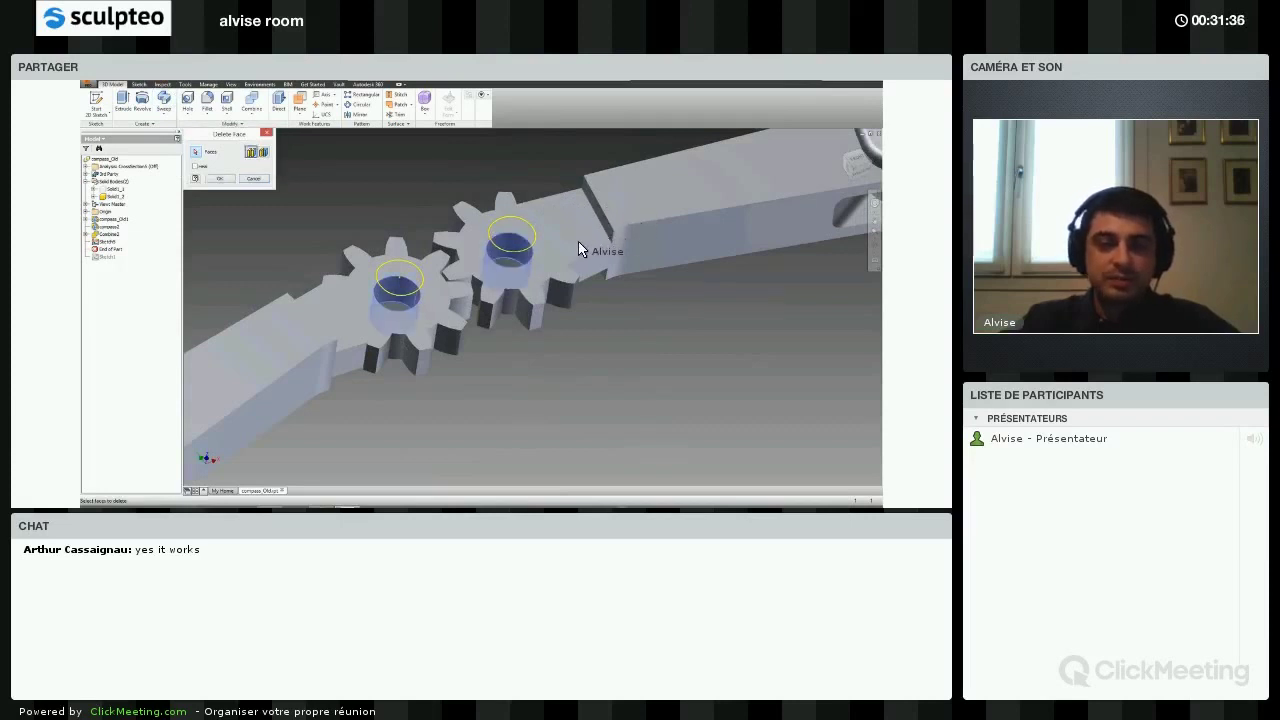
pyautogui.click(195, 166)
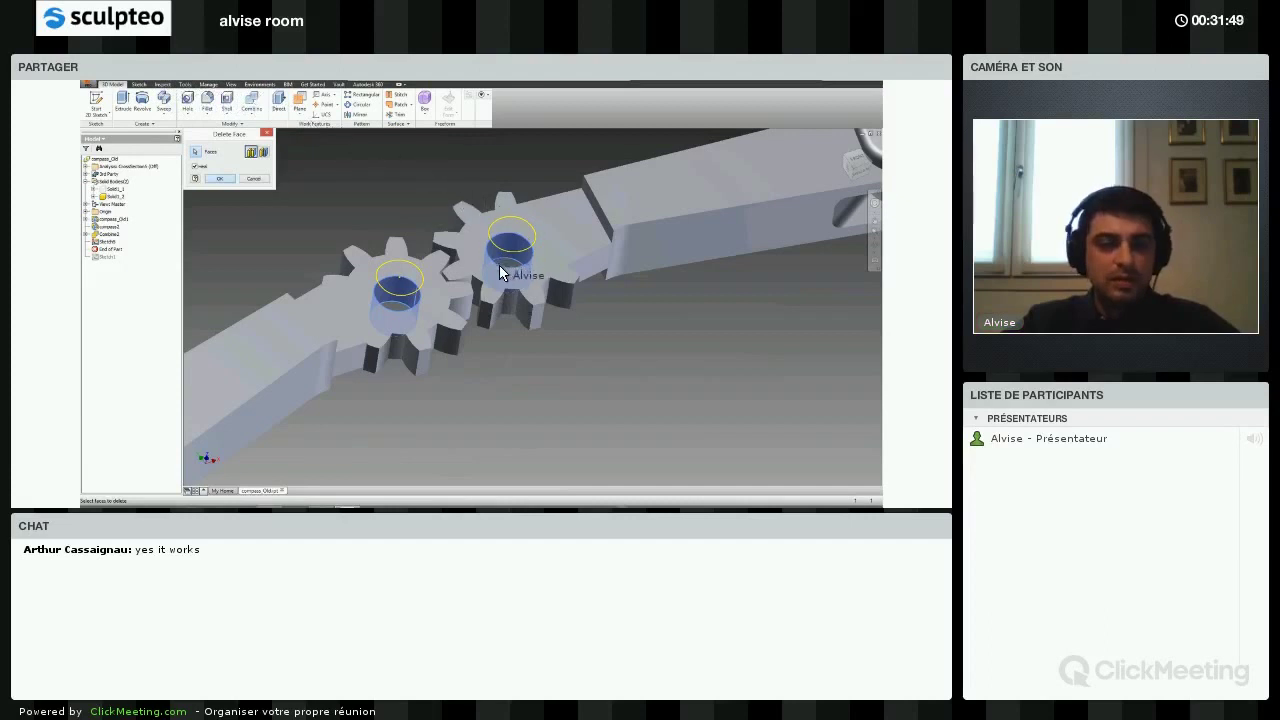
pyautogui.press('Return')
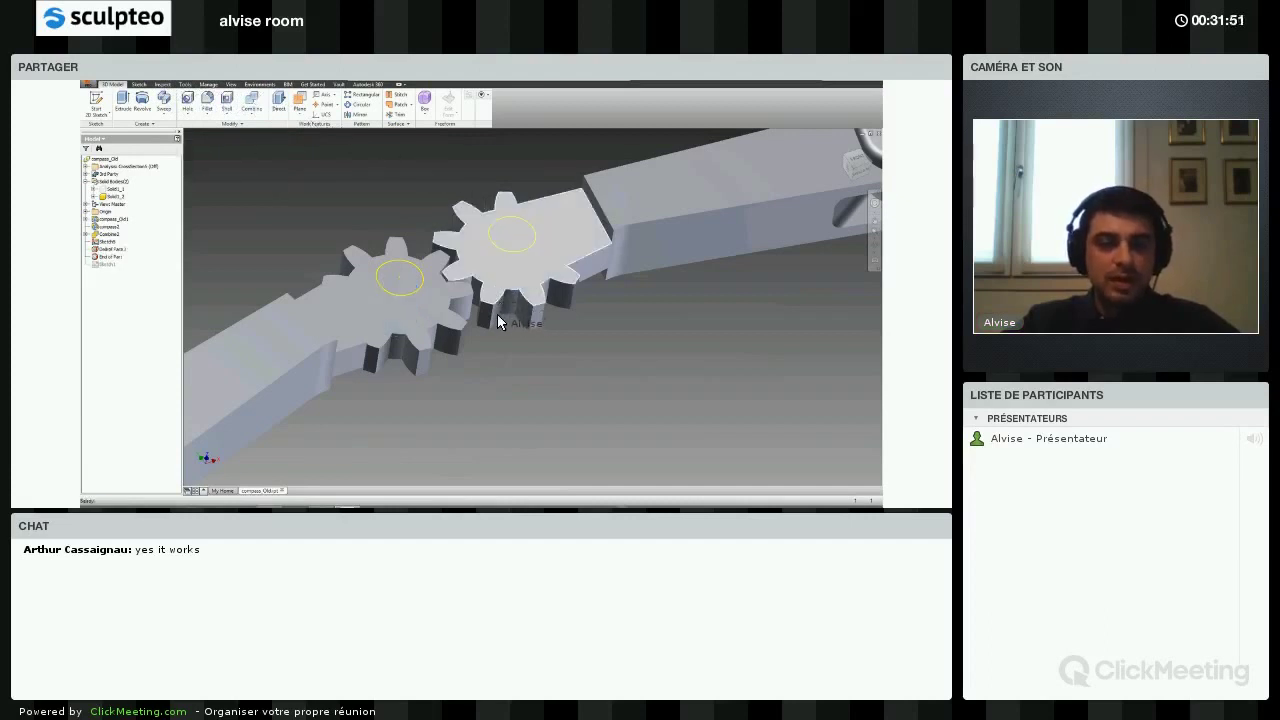
# - Set the extents of the two pivot circles' extrusion to Between and pick the flat face of the central hinge cover as a limit
pyautogui.keyDown('shift'); pyautogui.moveTo(499, 315); pyautogui.dragTo(316, 198, button='middle'); pyautogui.keyUp('shift')
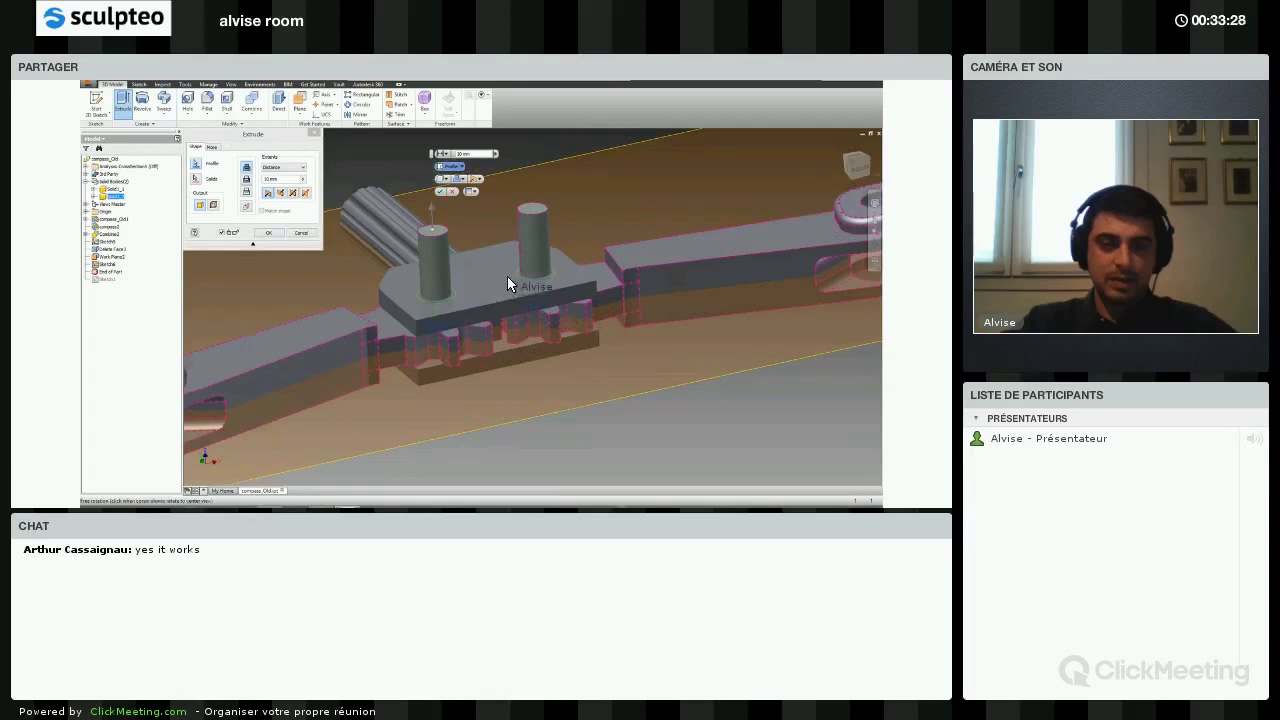
pyautogui.keyDown('shift'); pyautogui.moveTo(507, 277); pyautogui.dragTo(529, 322, button='middle'); pyautogui.keyUp('shift')
pyautogui.click(303, 167)
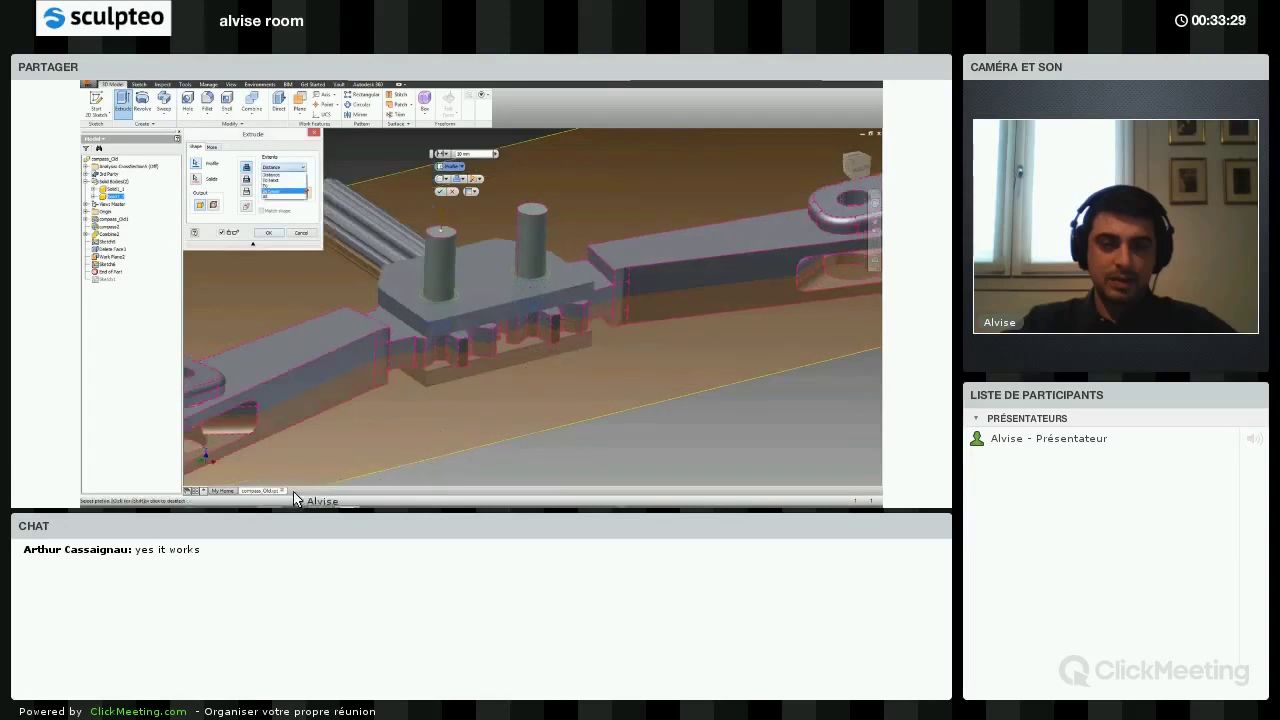
pyautogui.click(285, 191)
pyautogui.click(490, 262)
pyautogui.keyDown('shift'); pyautogui.moveTo(476, 409); pyautogui.dragTo(466, 390, button='middle'); pyautogui.keyUp('shift')
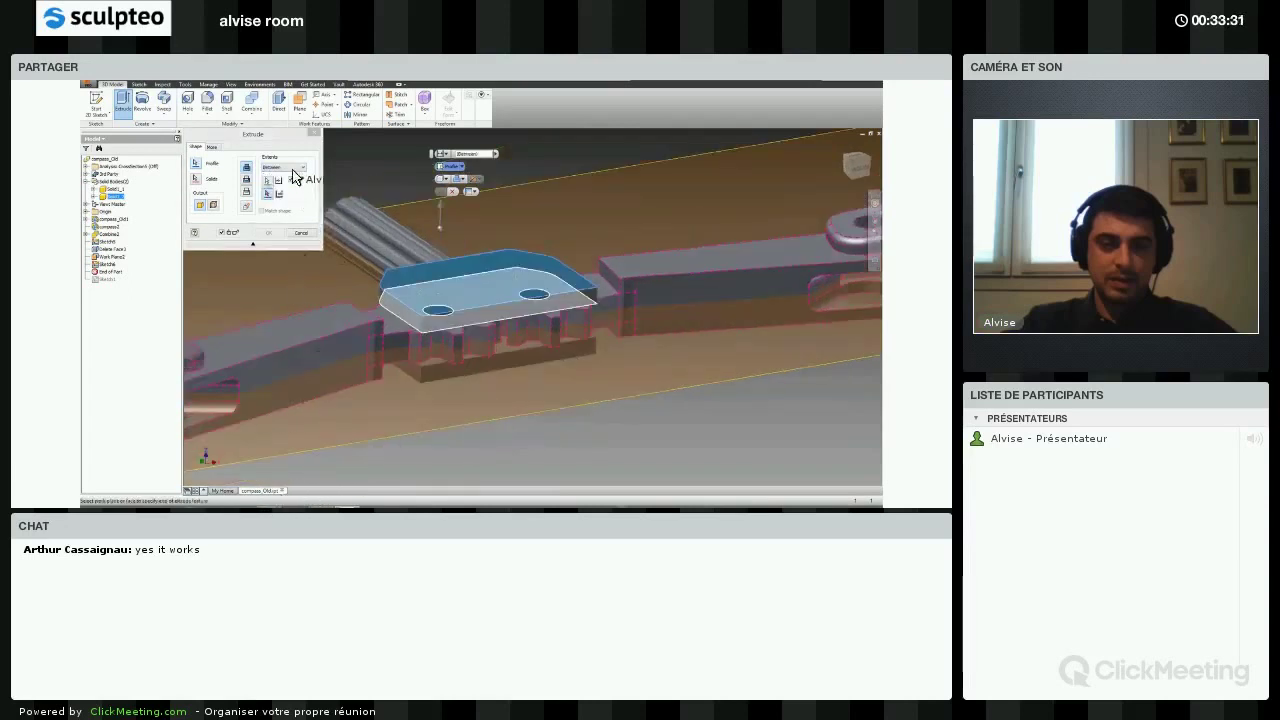
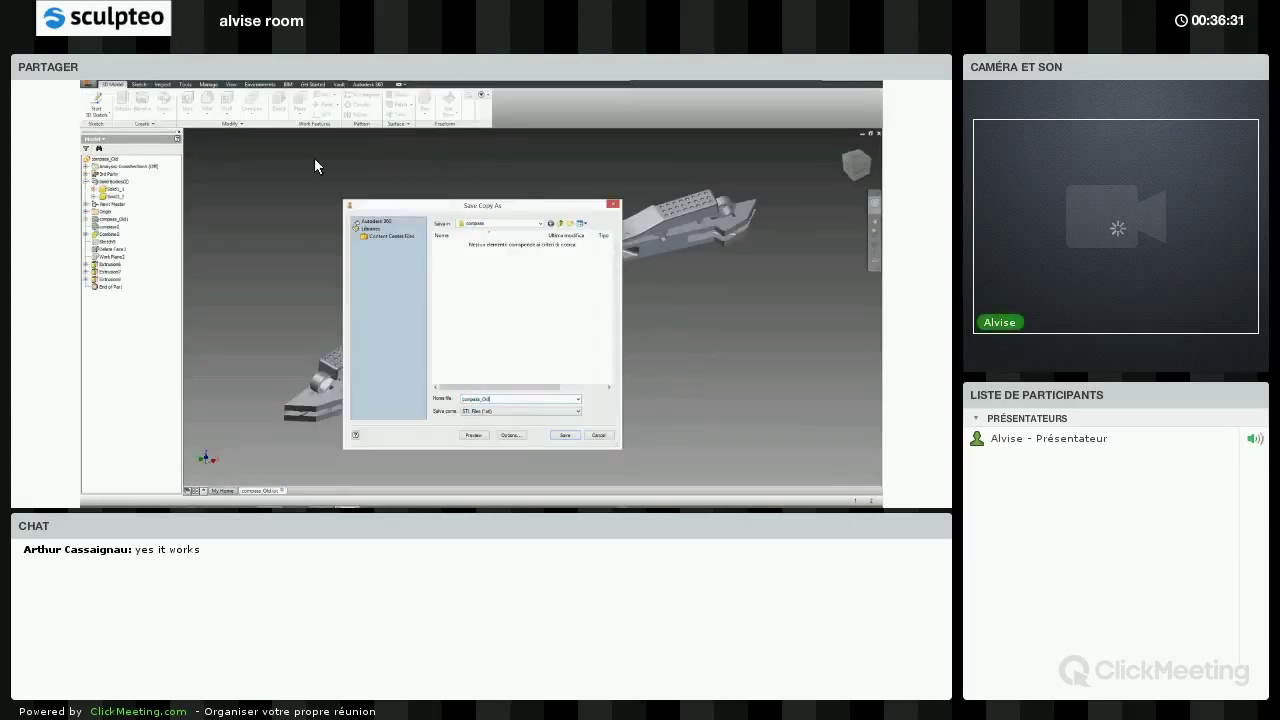
# - Save a copy of the compass model as an STL file named compass_fixed in the compass folder
pyautogui.press('BackSpace')
pyautogui.press('BackSpace')
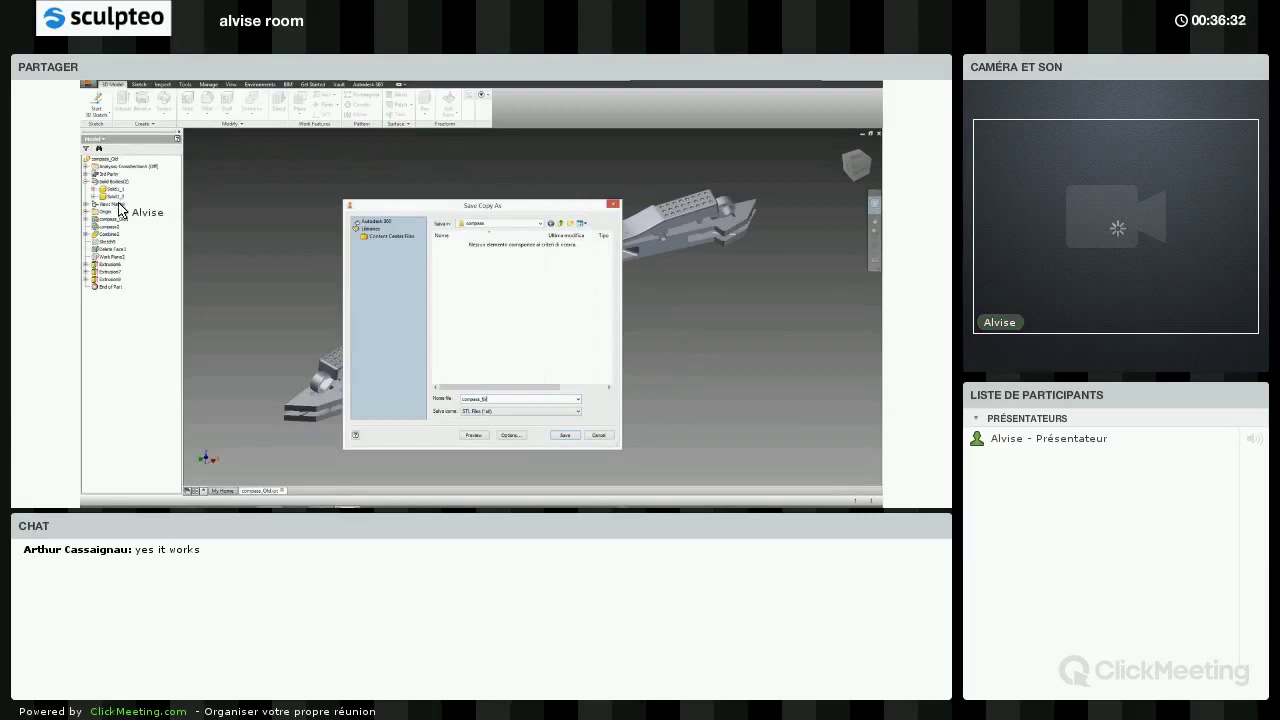
pyautogui.write('xed')
pyautogui.press('Return')
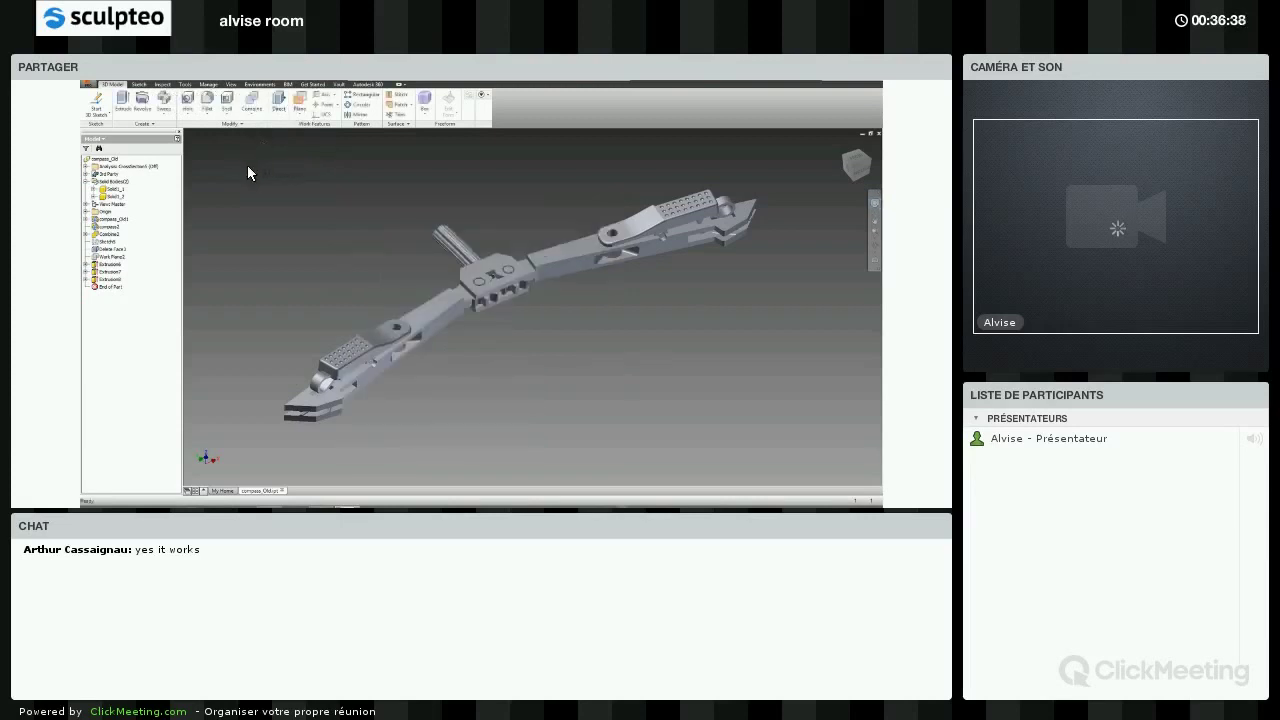
# - Switch to File Explorer, compress the compass_fixed STL file into a RAR archive of the same name and select the archive
pyautogui.hotkey('alt', 'Tab')
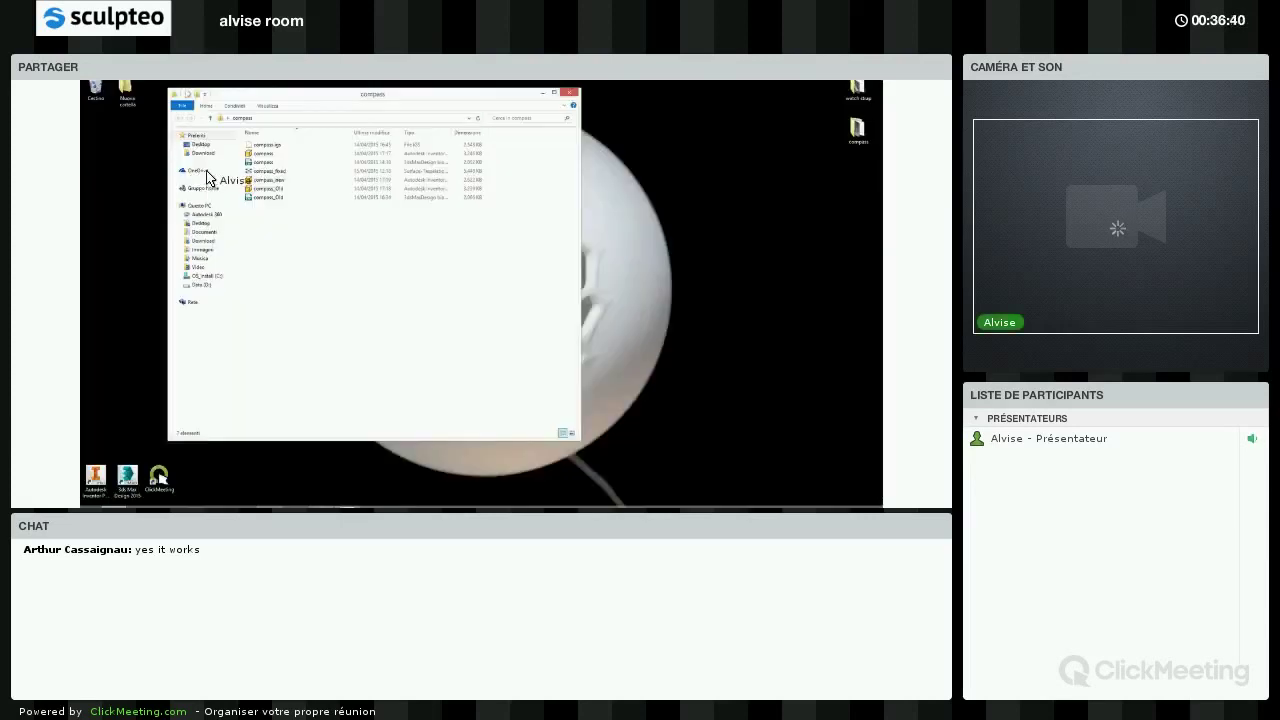
pyautogui.rightClick(283, 171)
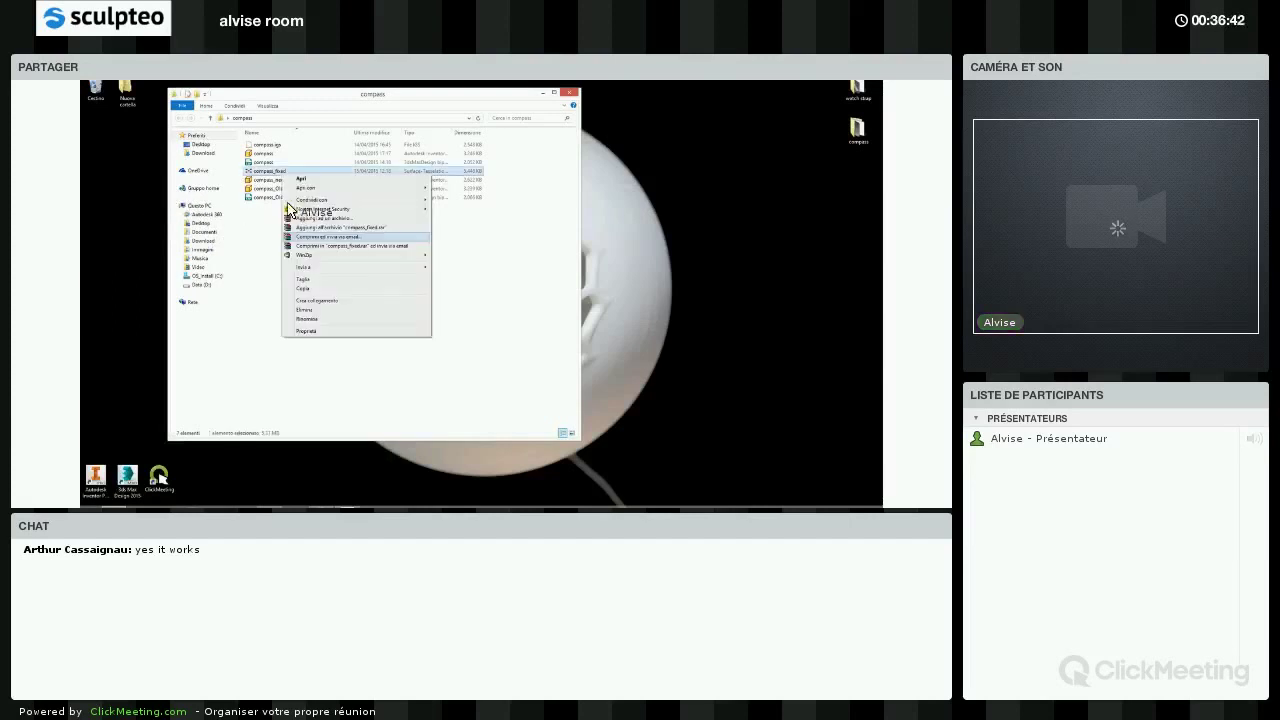
pyautogui.click(308, 217)
pyautogui.press('Escape')
pyautogui.rightClick(274, 171)
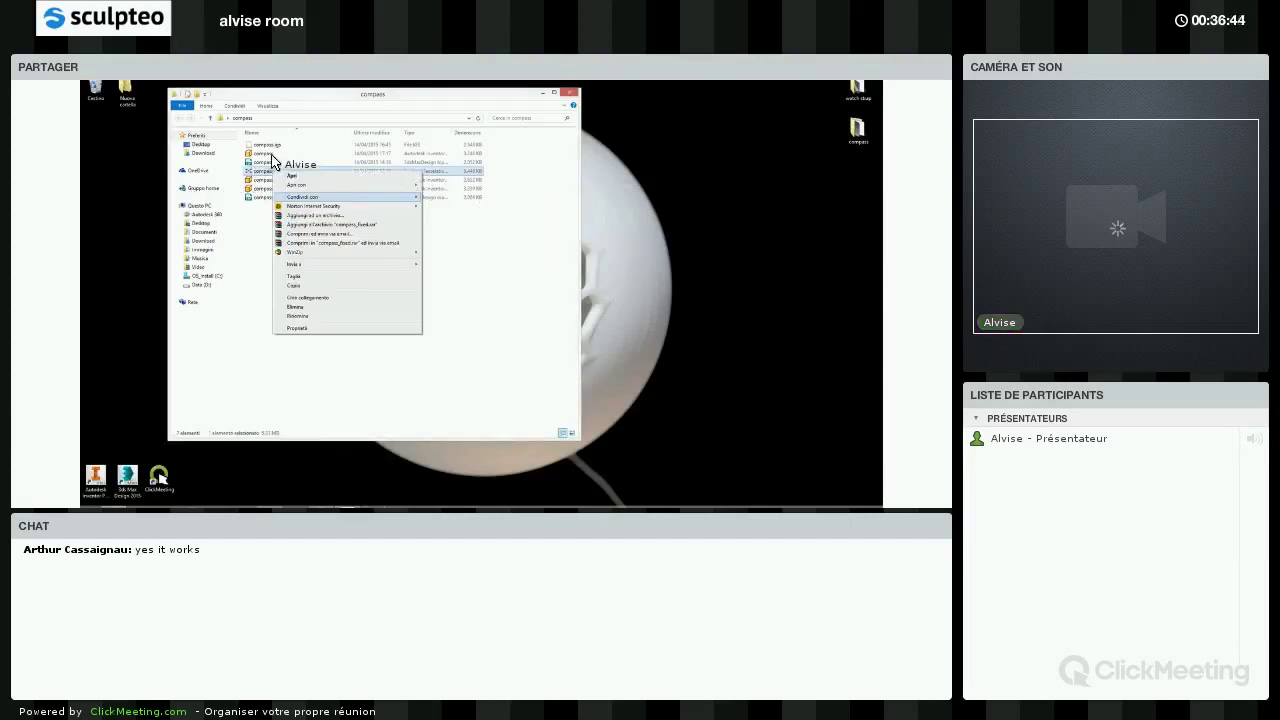
pyautogui.click(318, 224)
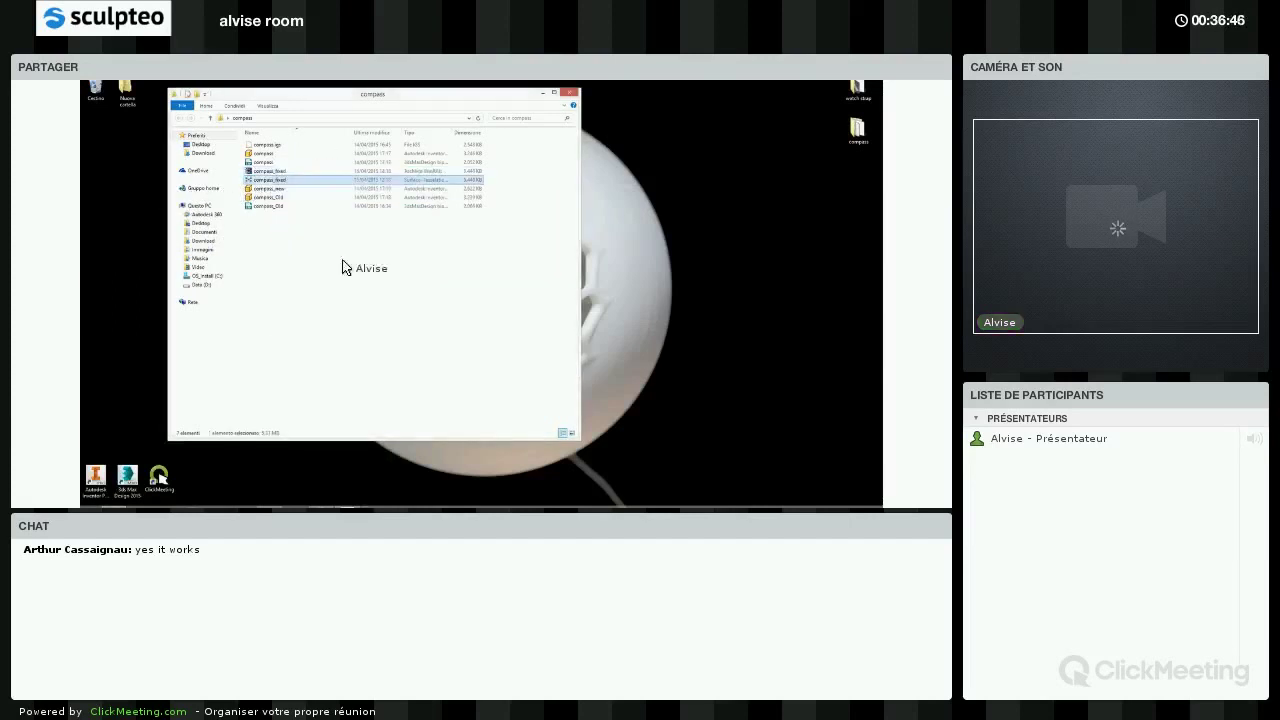
pyautogui.click(316, 171)
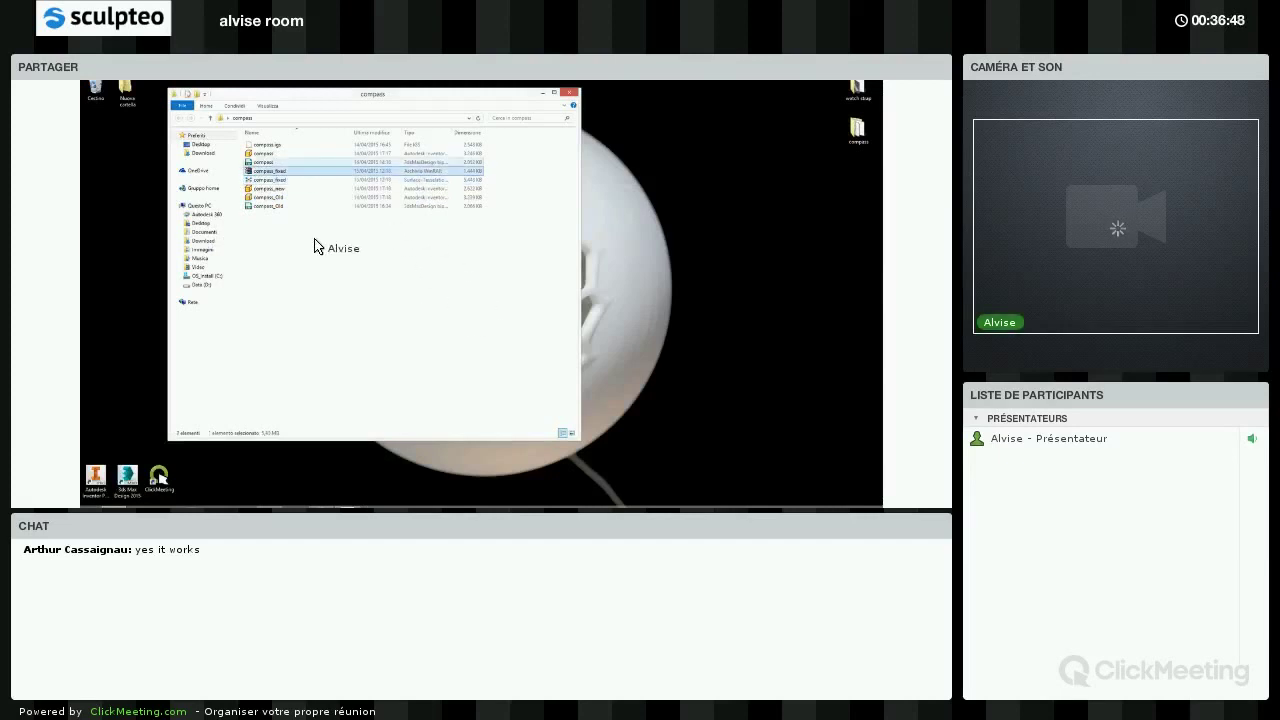